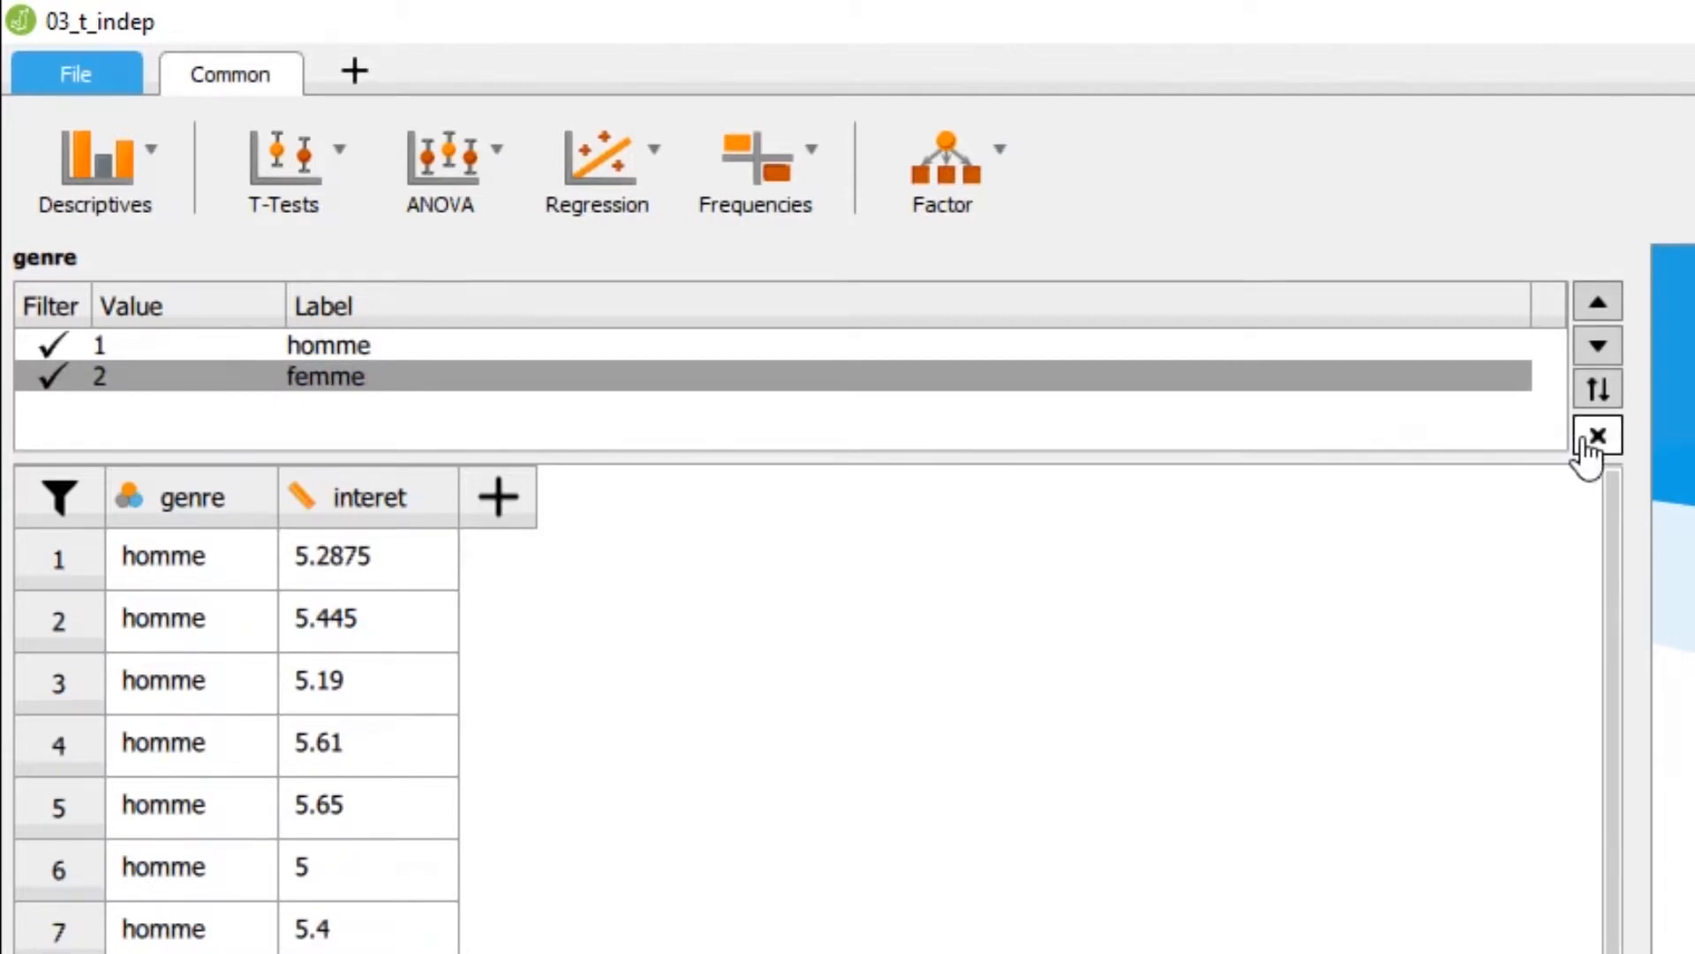
Review the data rows and the value labels of the genre variable, closing the label editor when done
click(1597, 435)
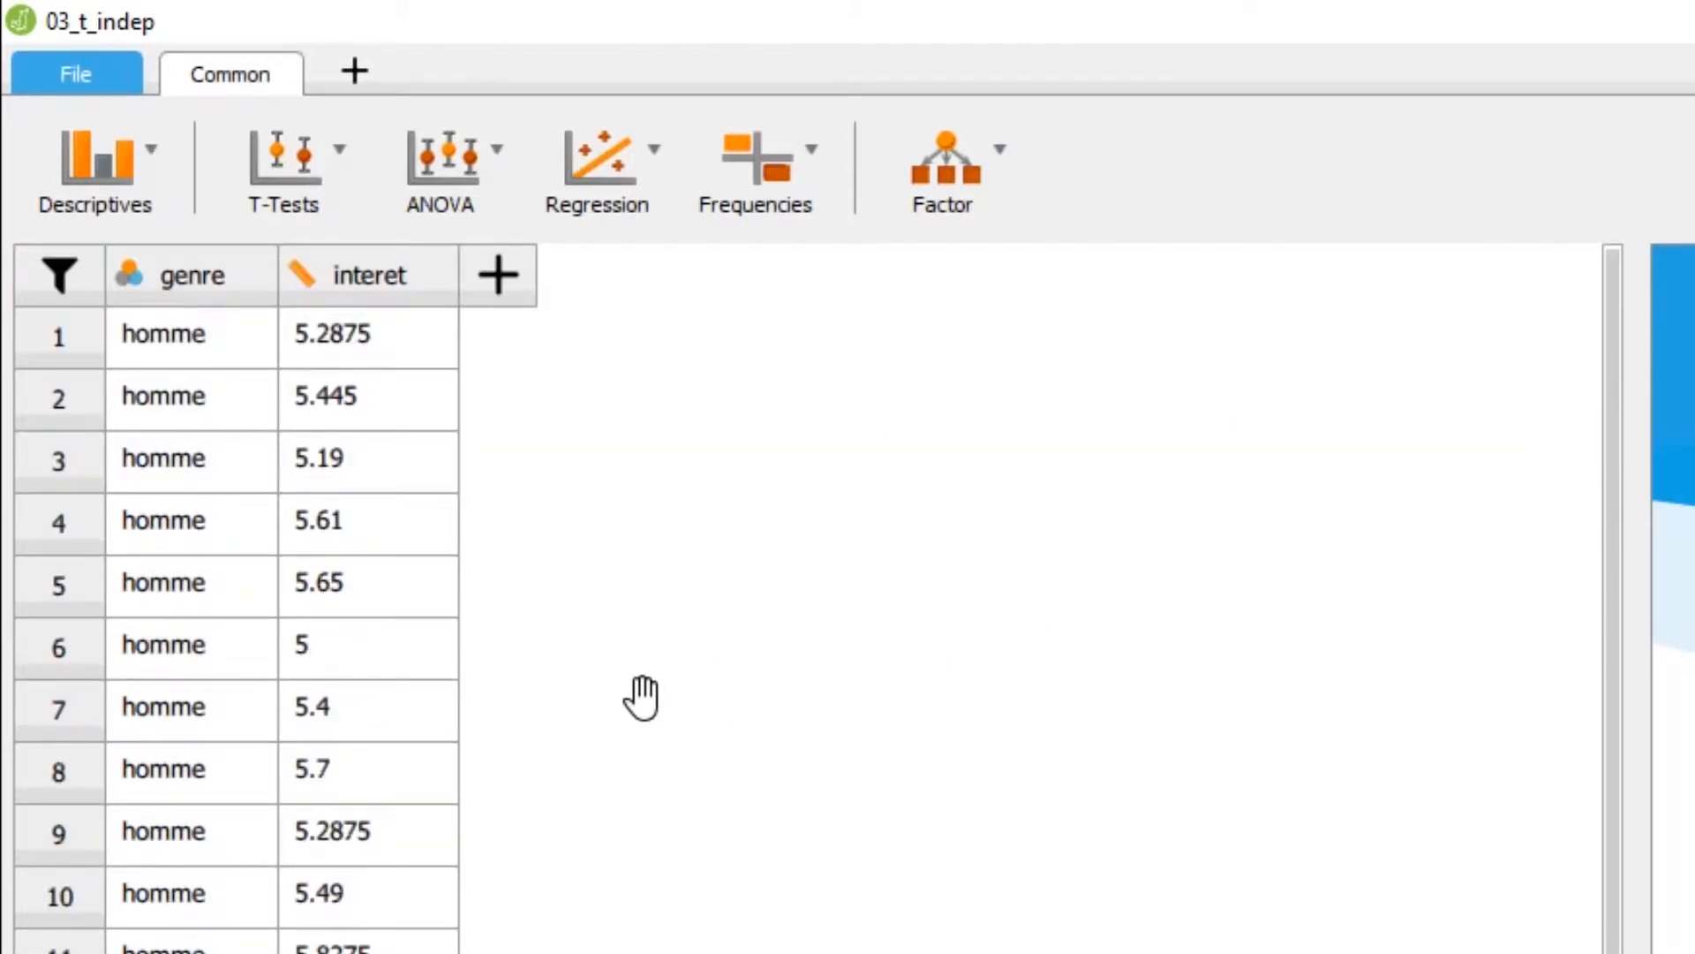
scroll(643, 693, down, 5)
scroll(642, 696, up, 5)
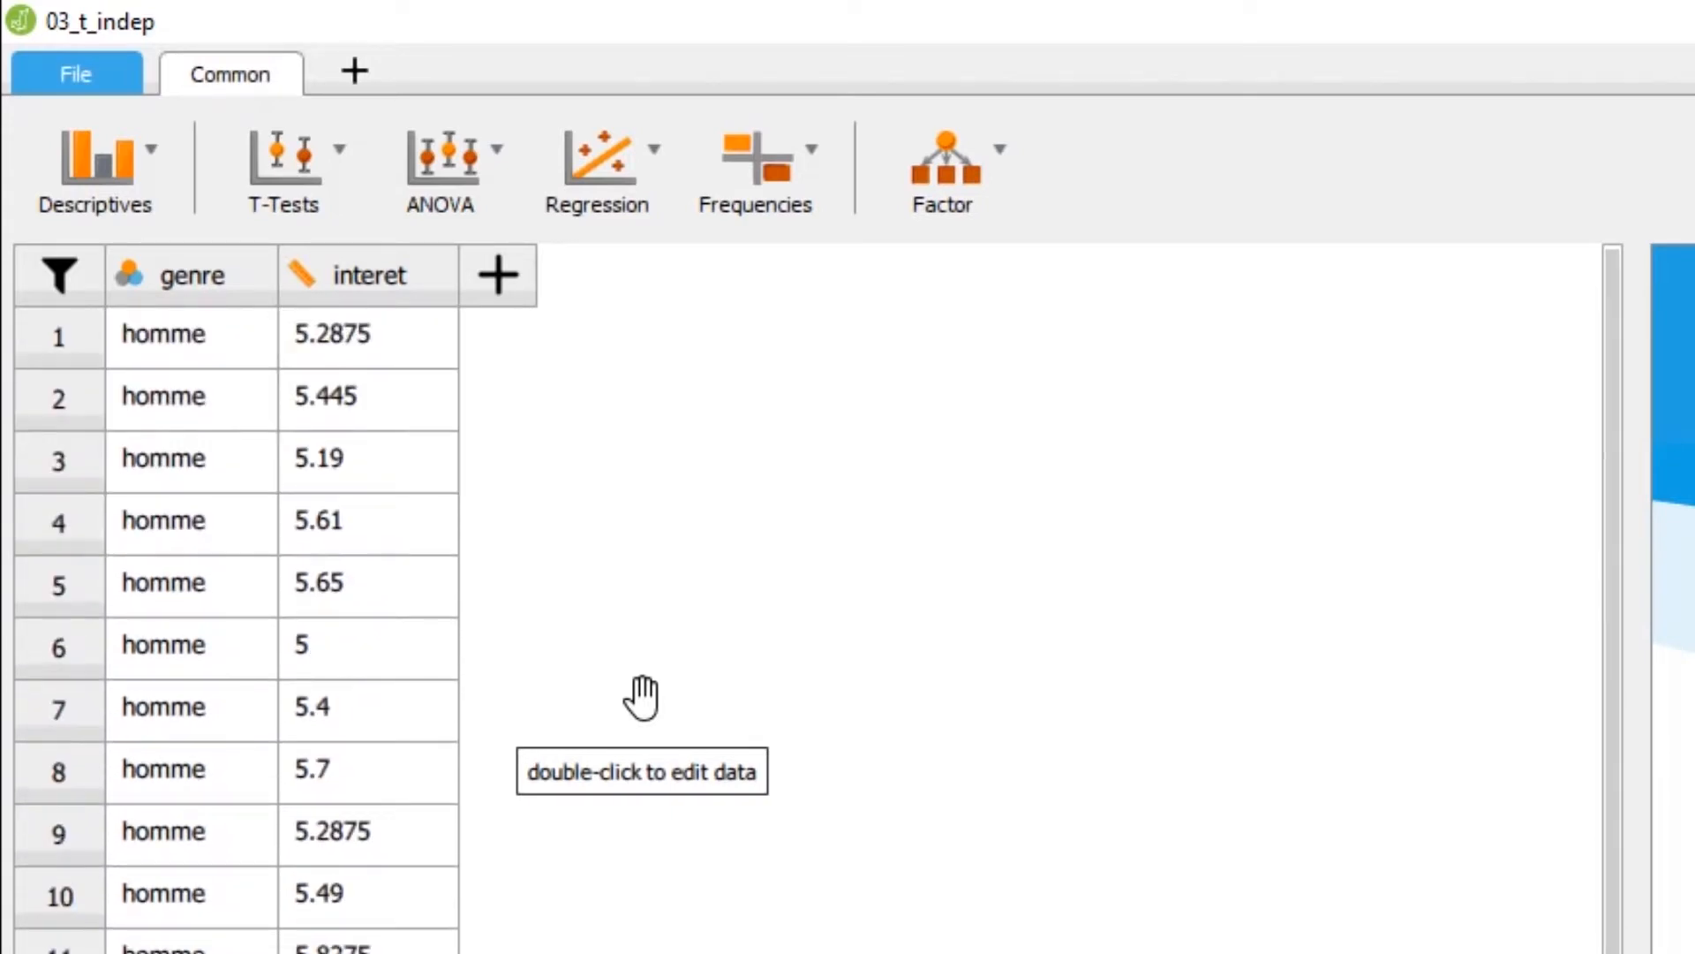
click(196, 280)
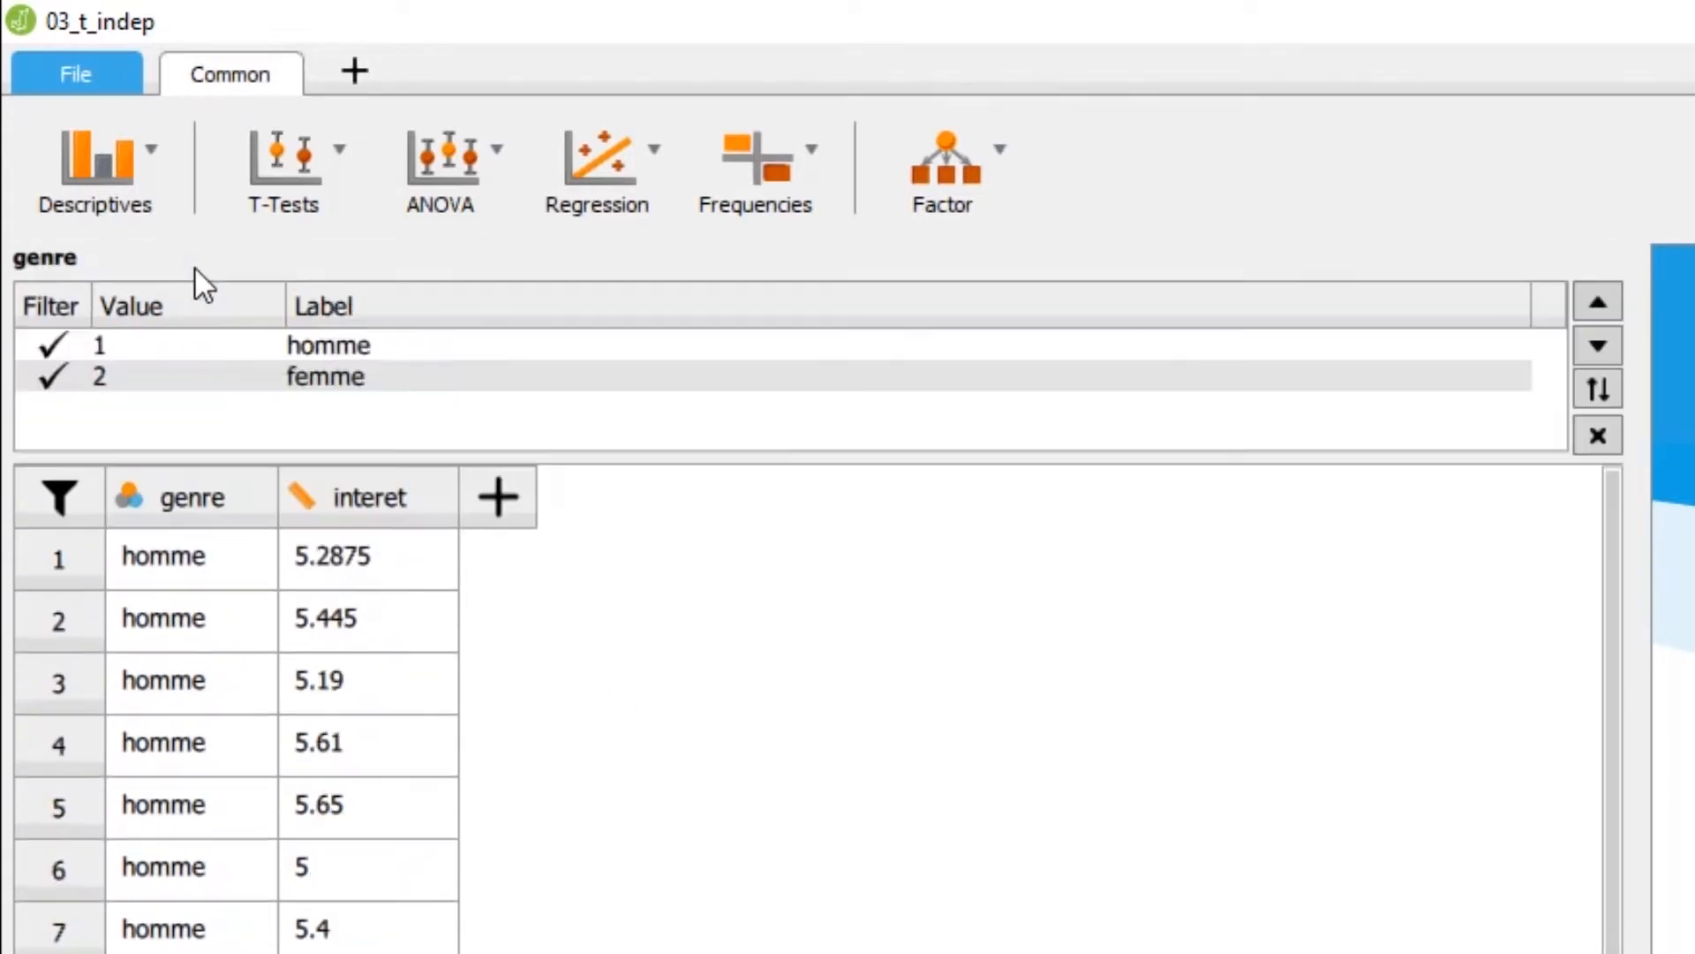
click(198, 493)
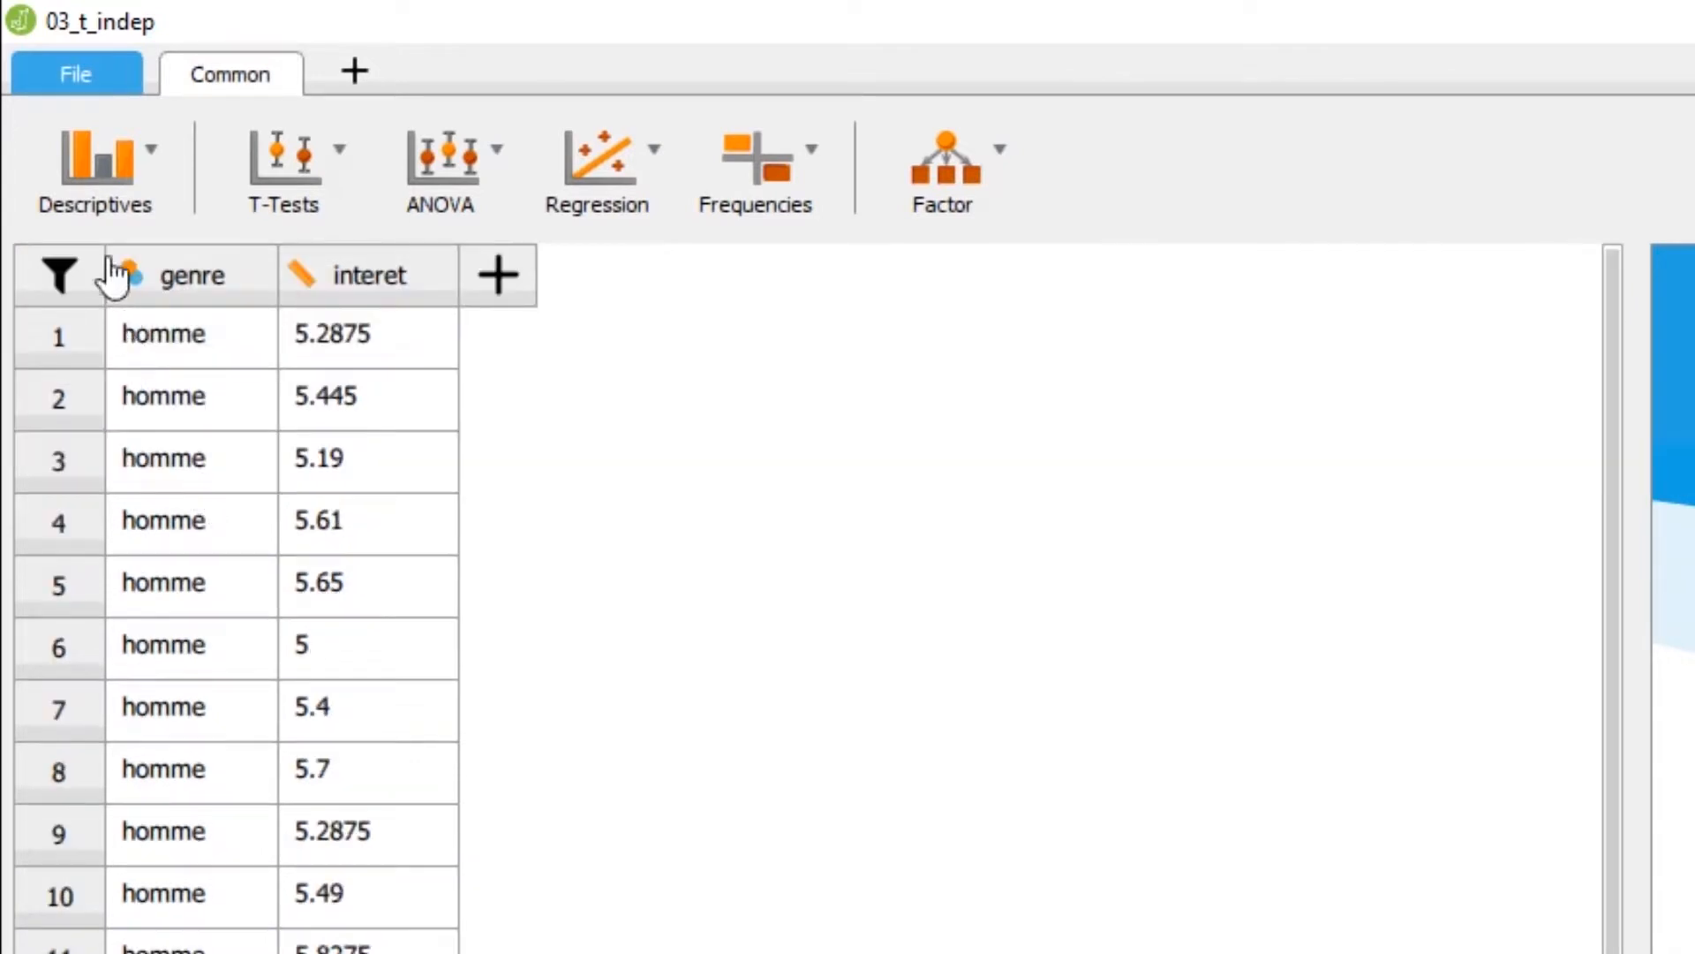
Run Descriptive Statistics on the variable interet, split by genre
click(113, 178)
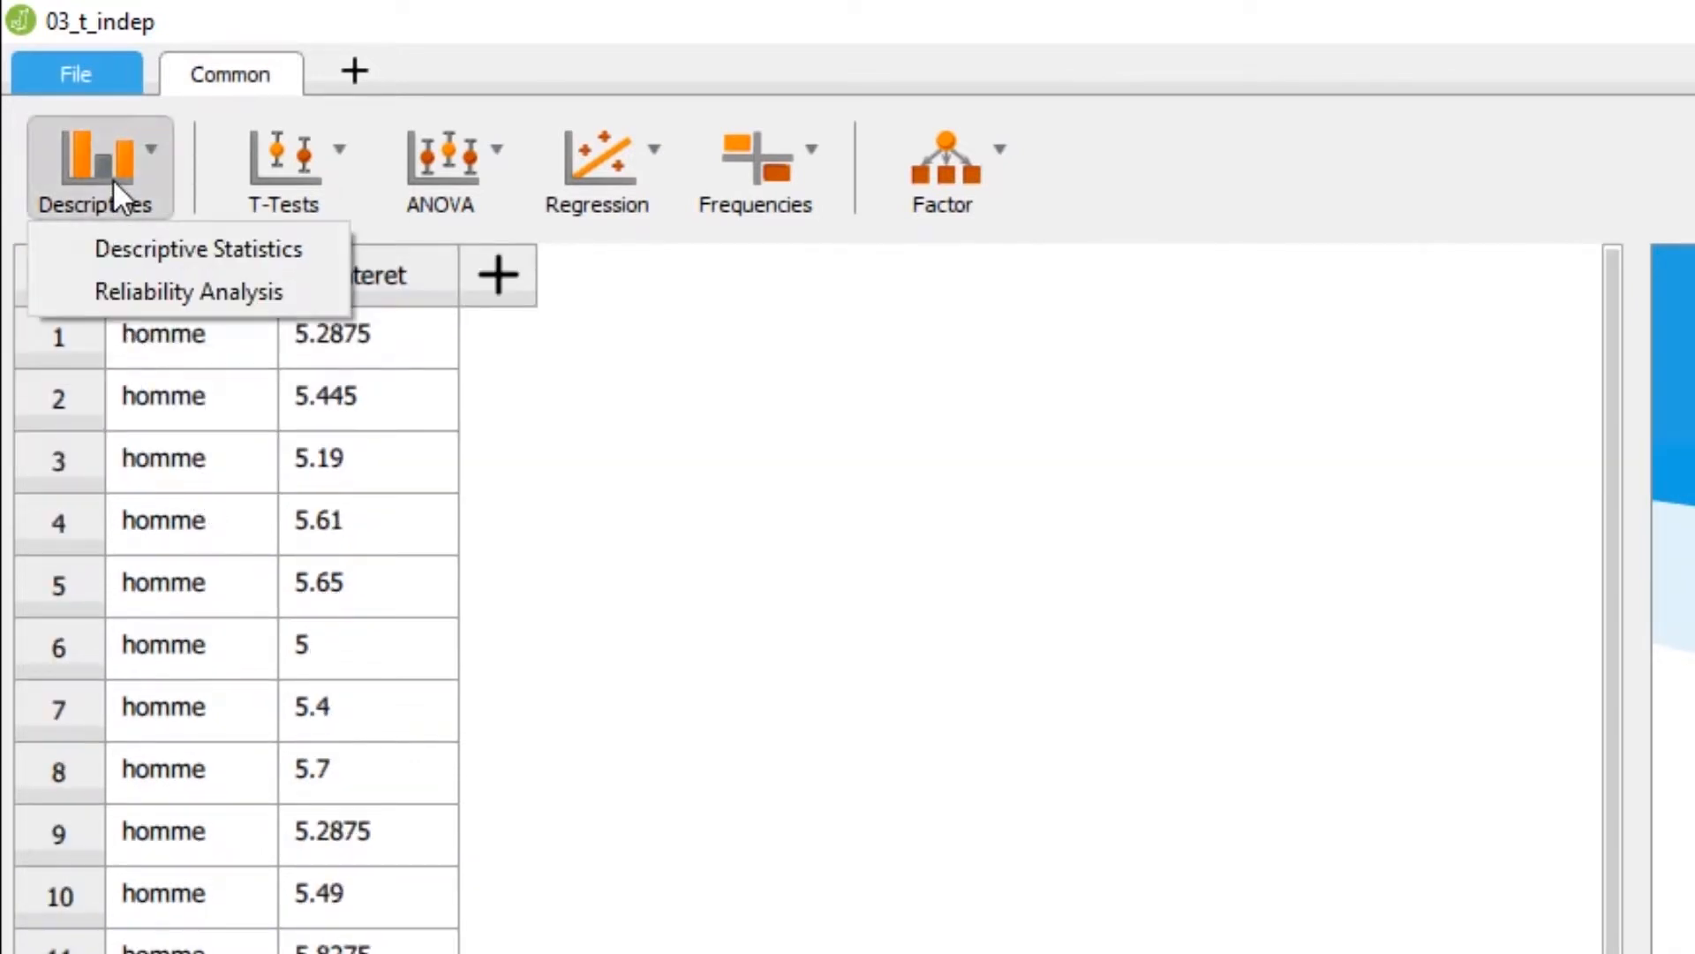
click(136, 247)
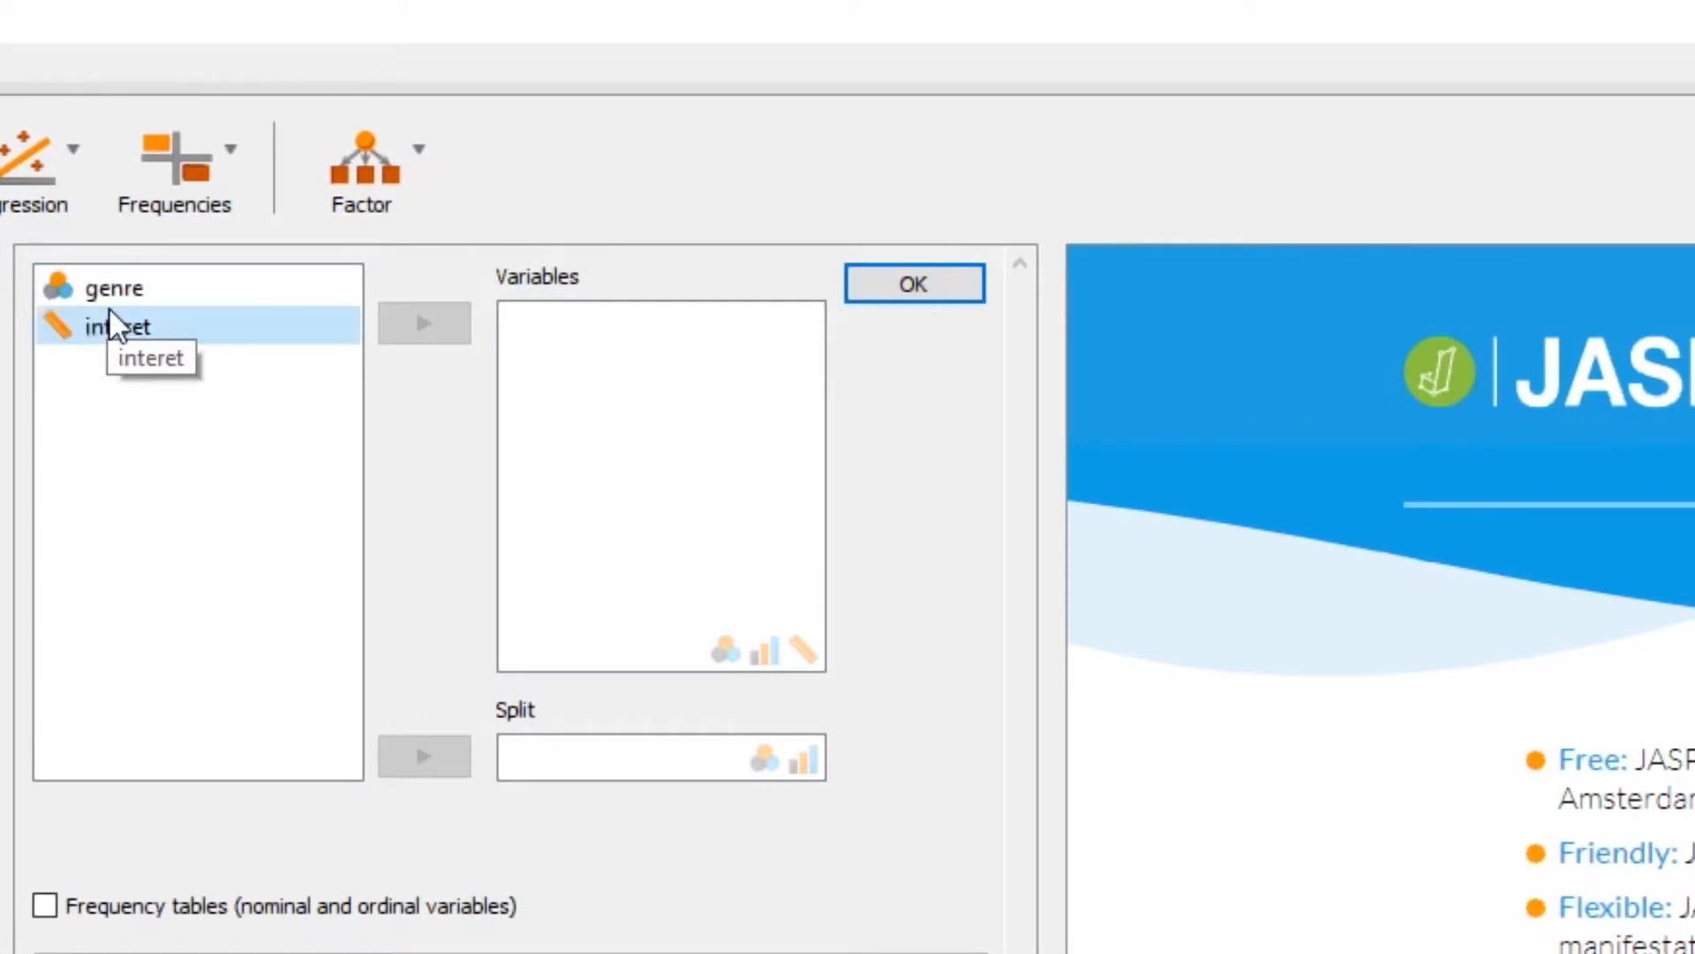
click(114, 328)
click(424, 325)
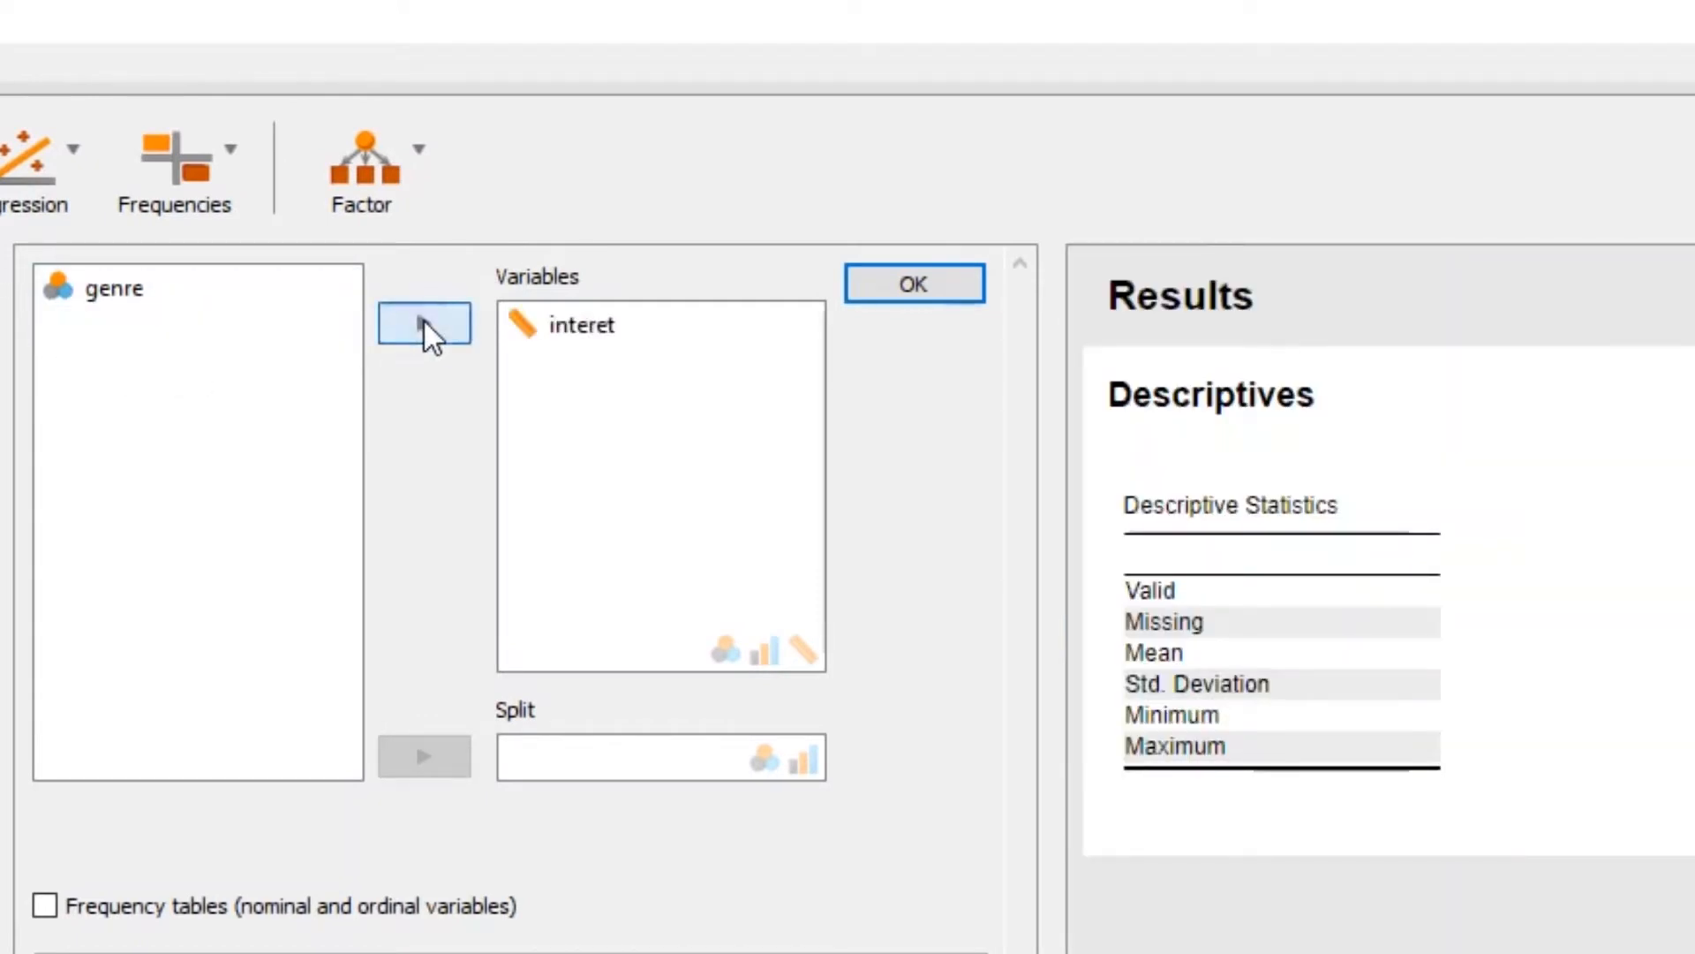
click(114, 290)
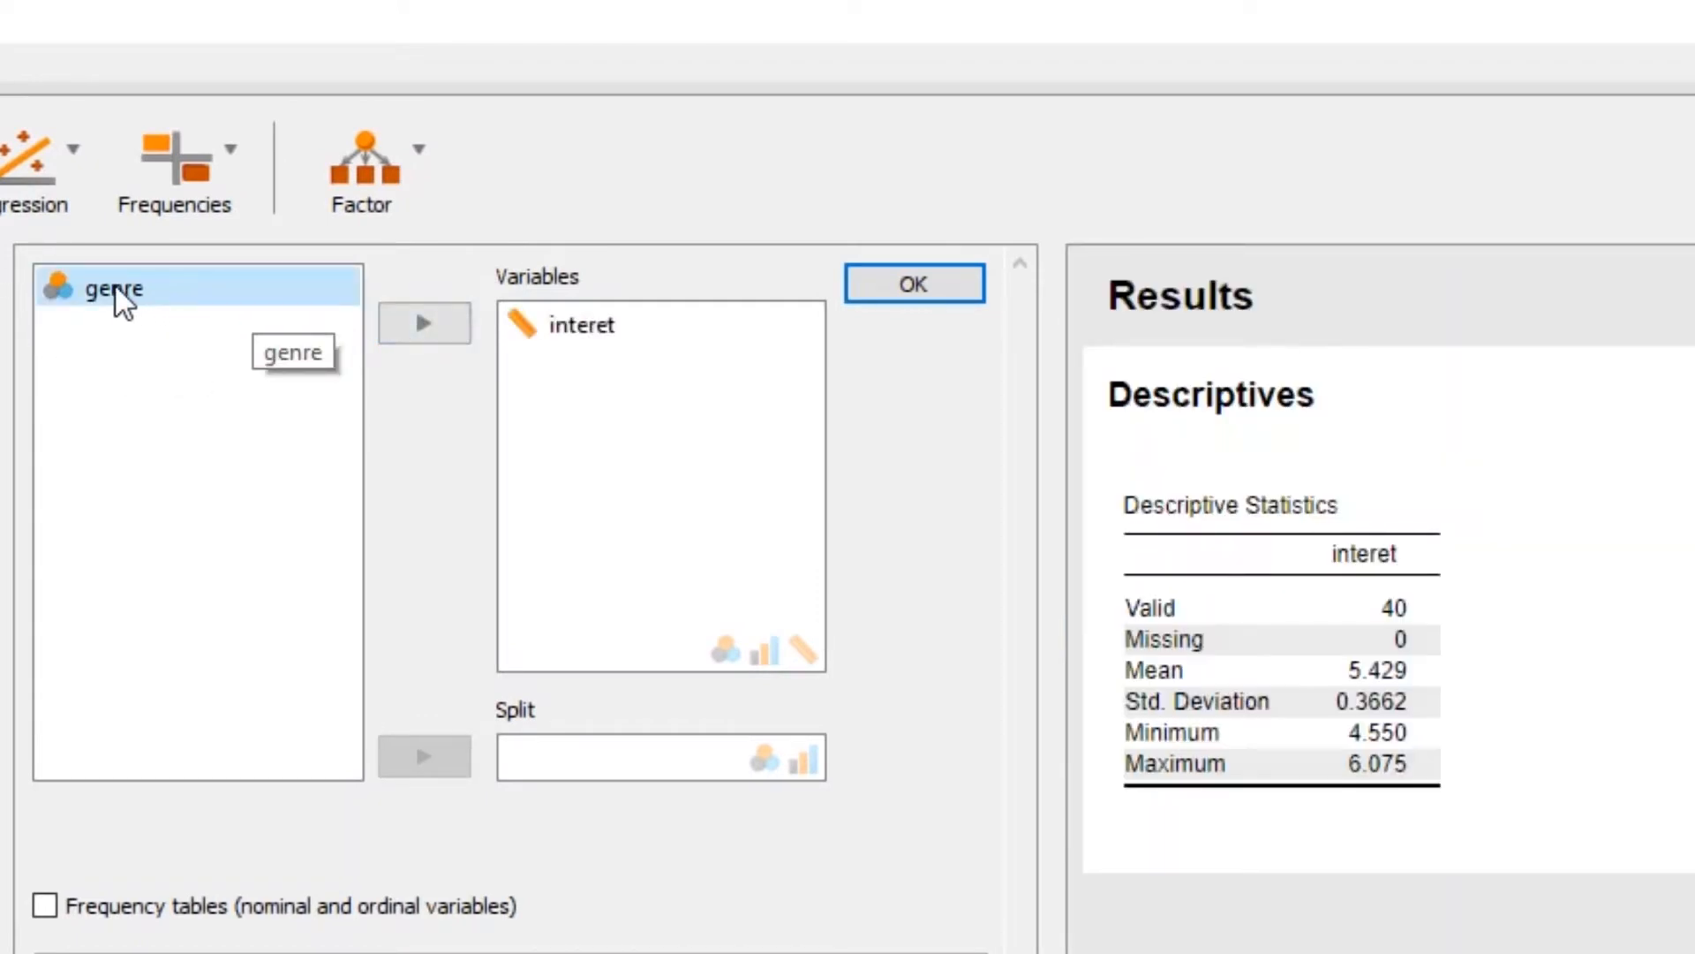
click(115, 285)
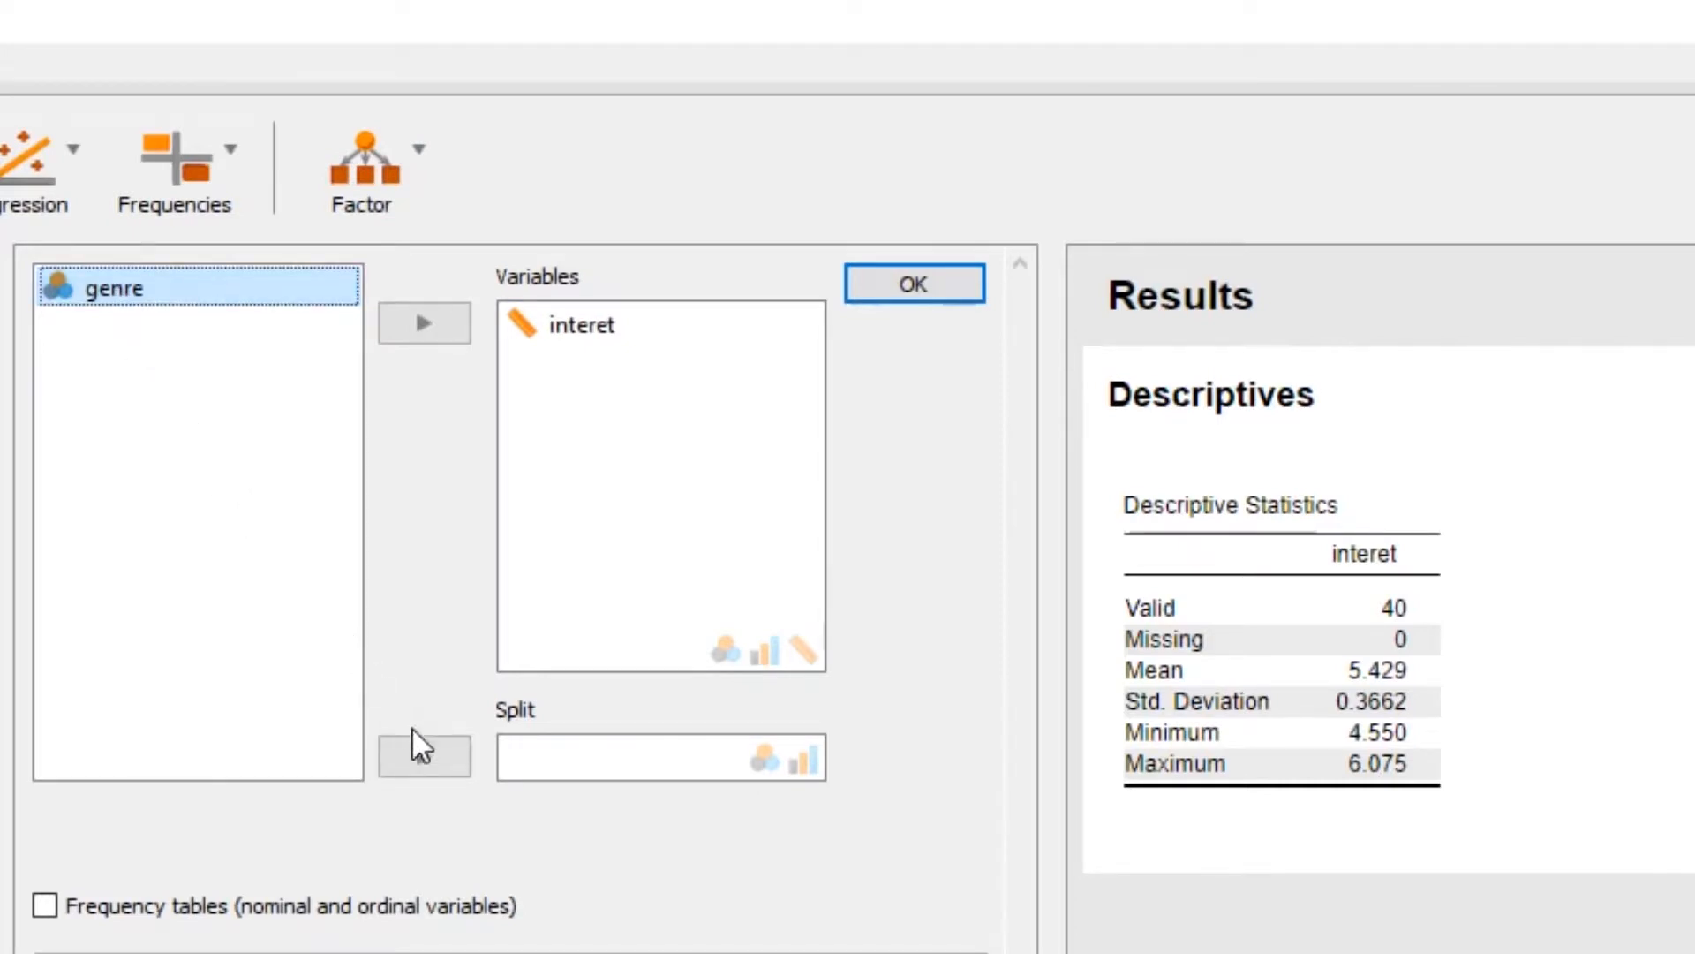
click(423, 751)
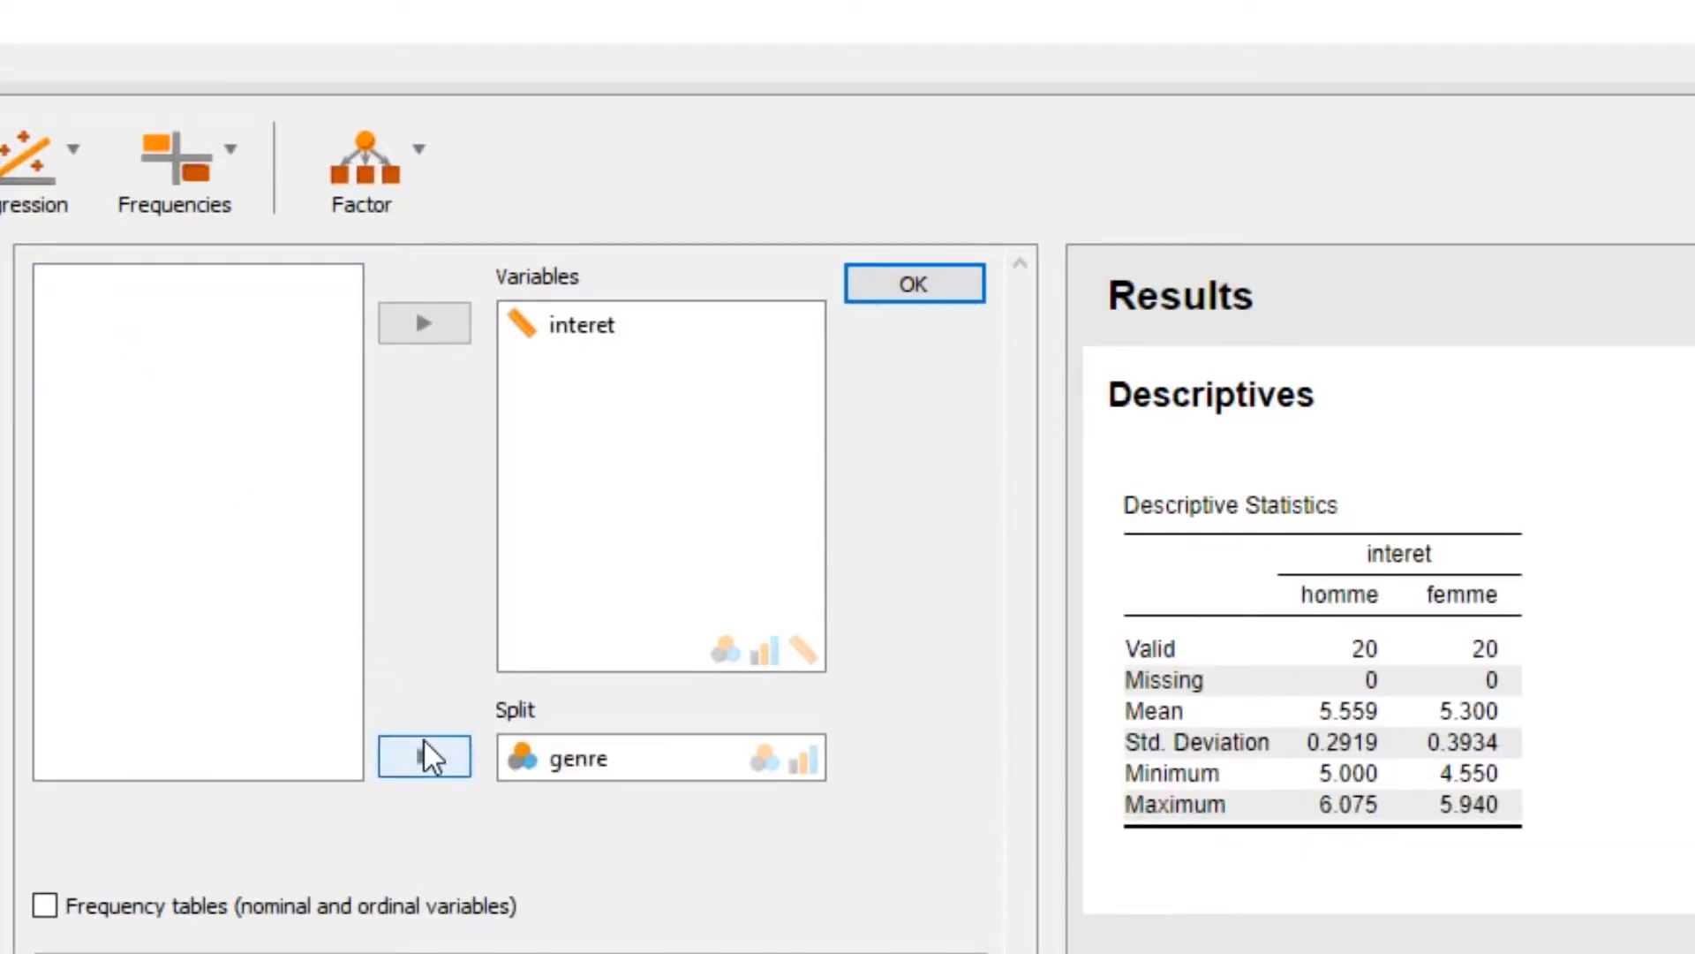
mouse_move(1278, 836)
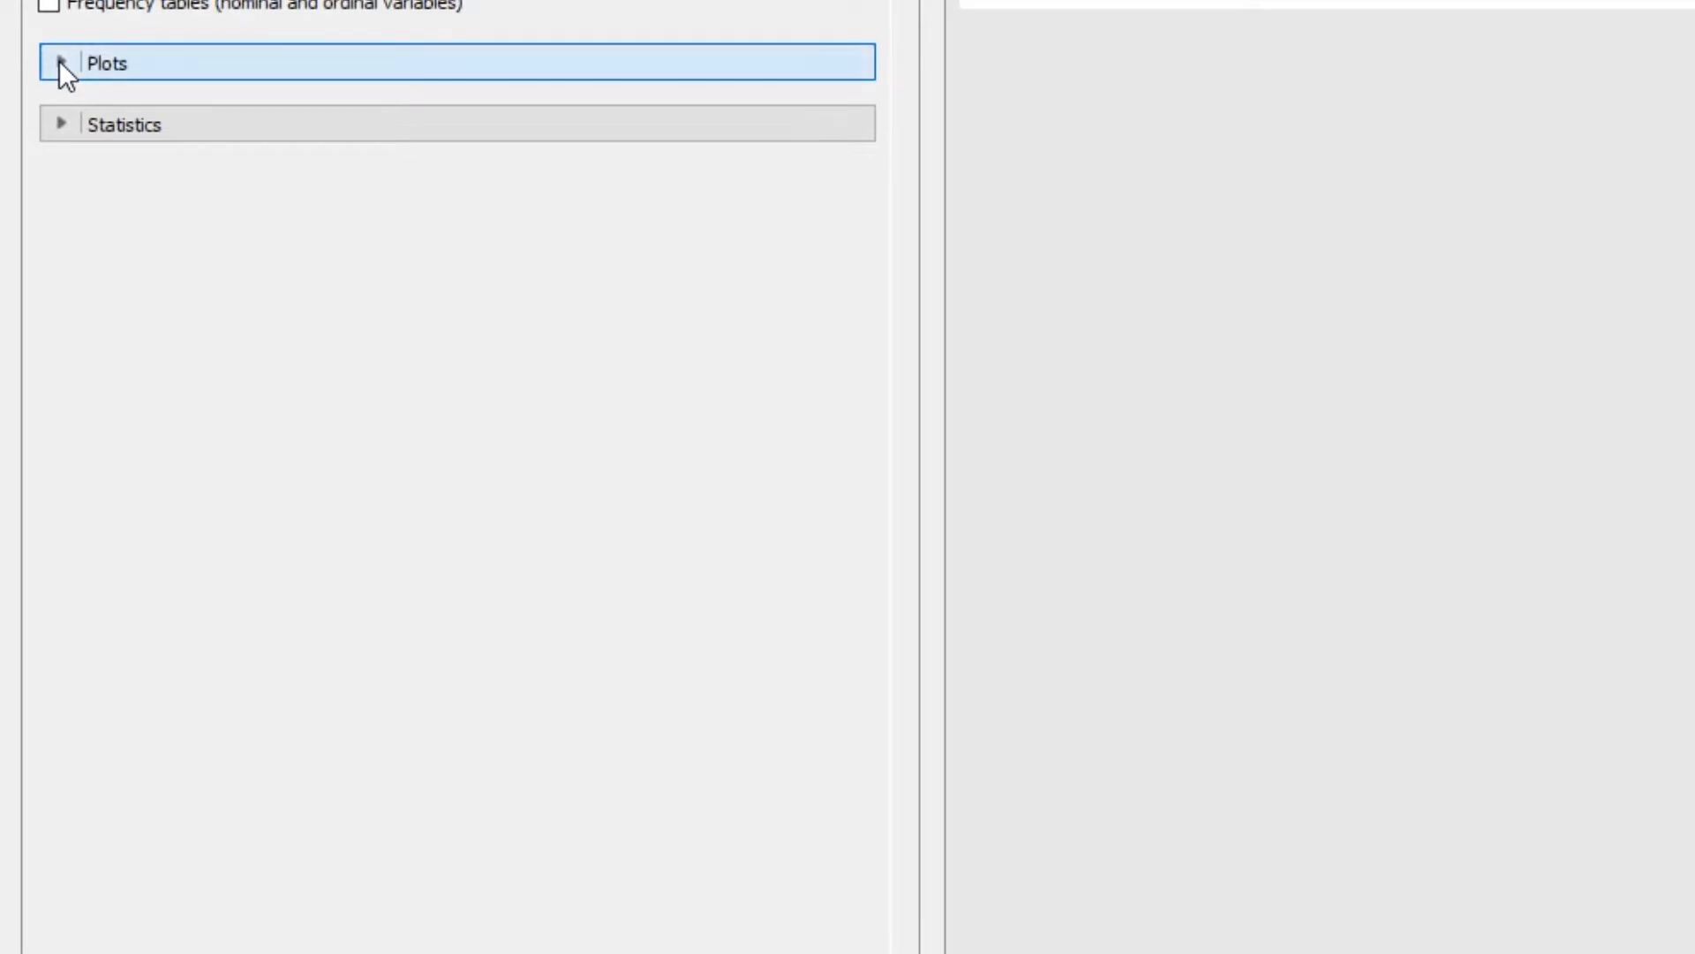
Add distribution plots with the density curve displayed to the descriptive analysis
click(58, 60)
click(63, 123)
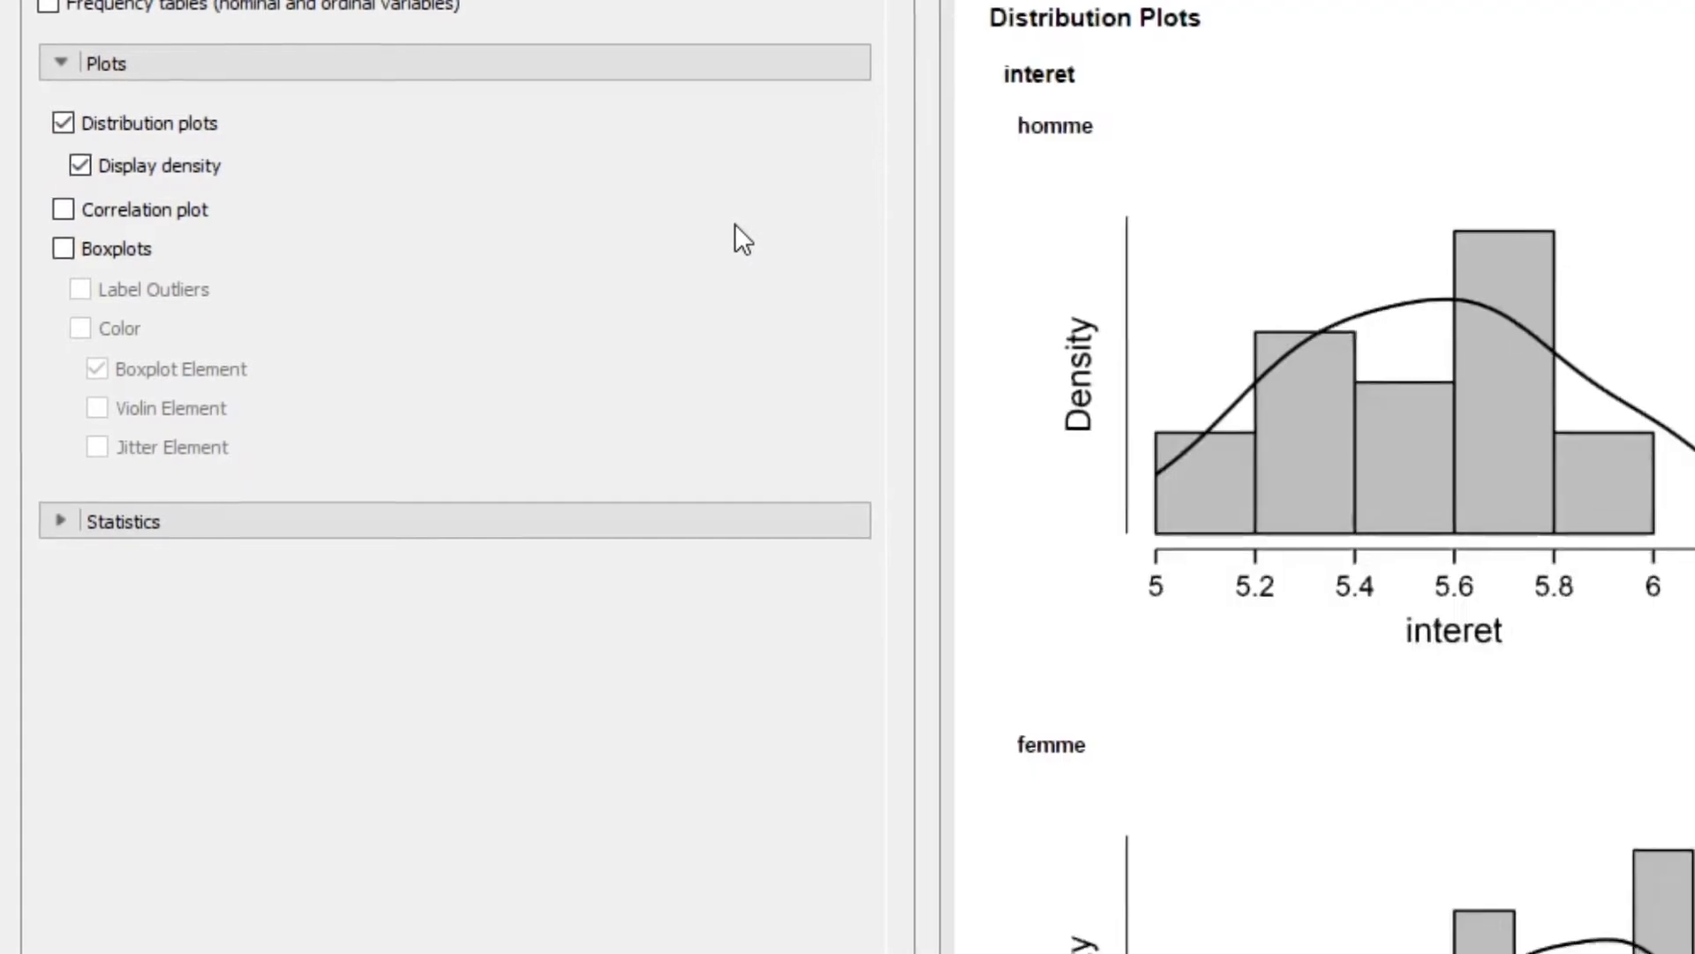
scroll(854, 259, down, 3)
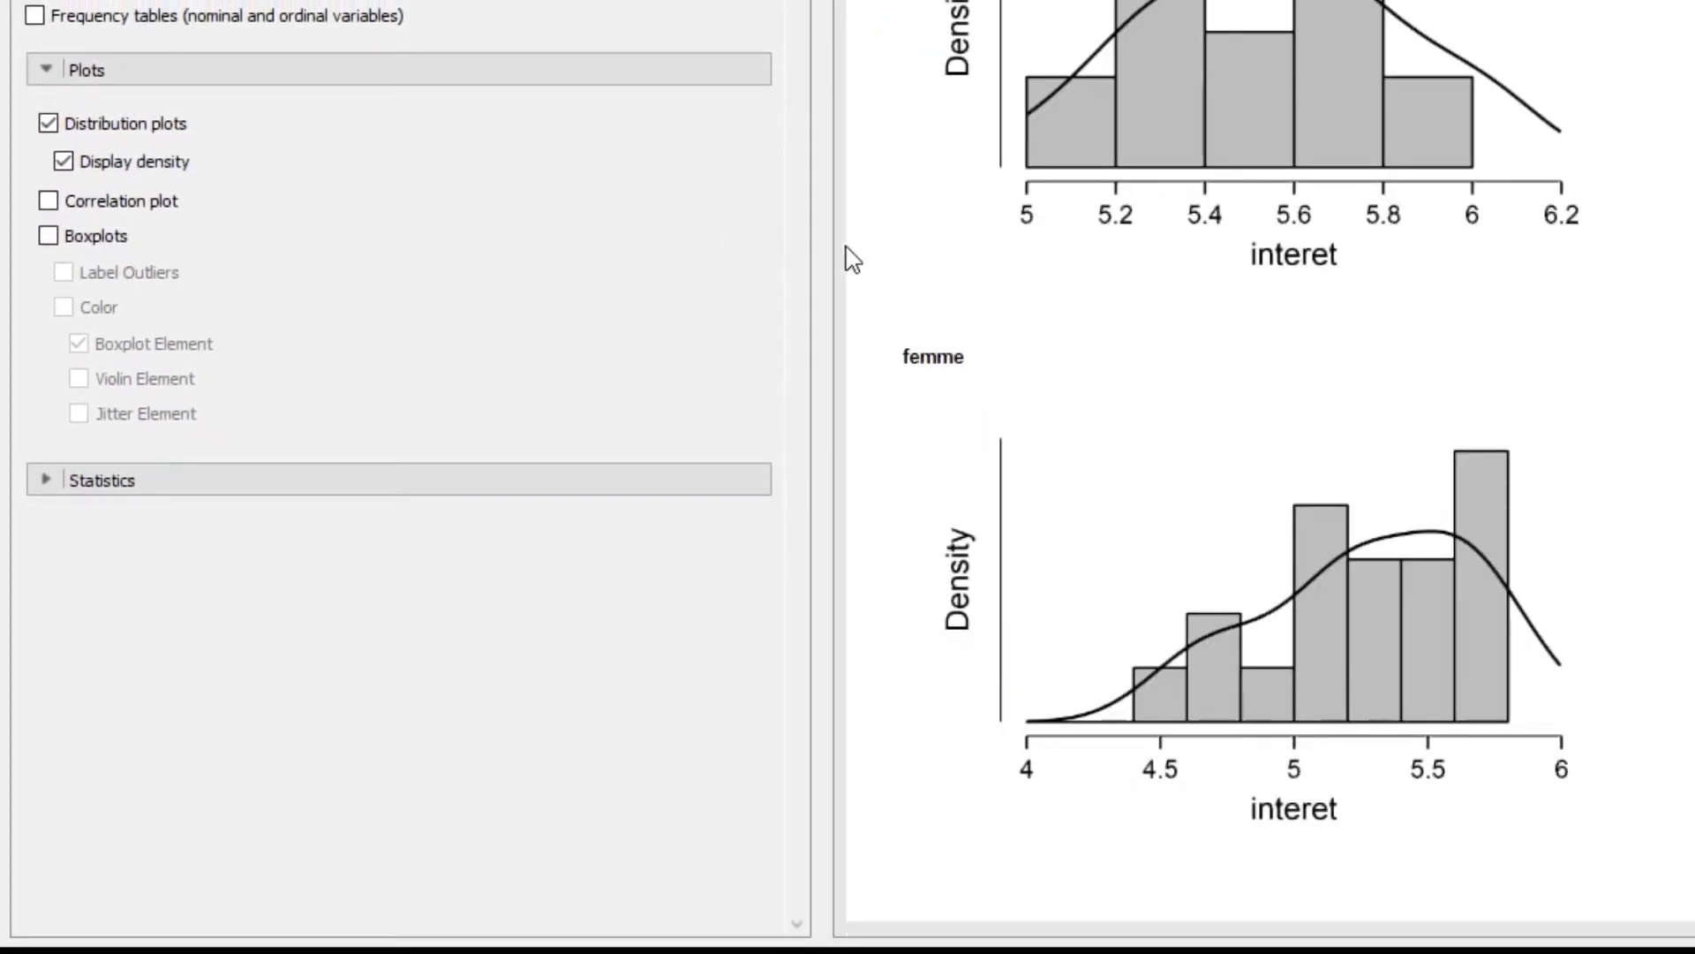
Add boxplots with labelled outliers and the jitter element to the descriptive analysis
click(49, 237)
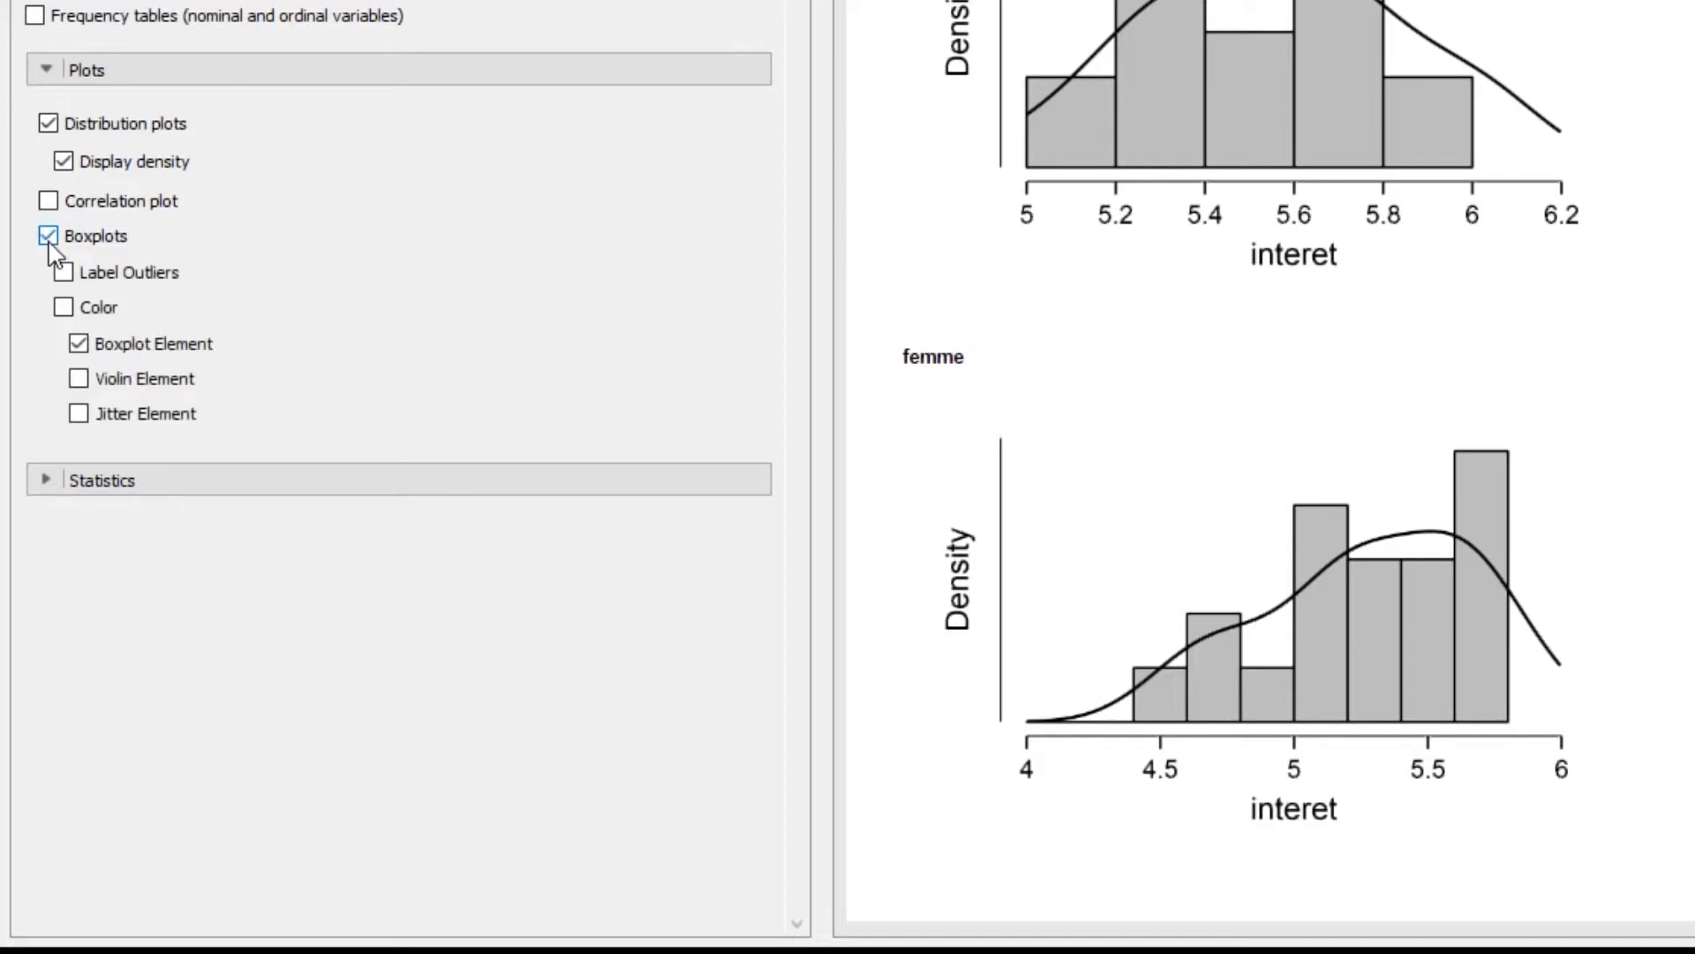
click(63, 273)
click(81, 419)
scroll(1400, 300, down, 6)
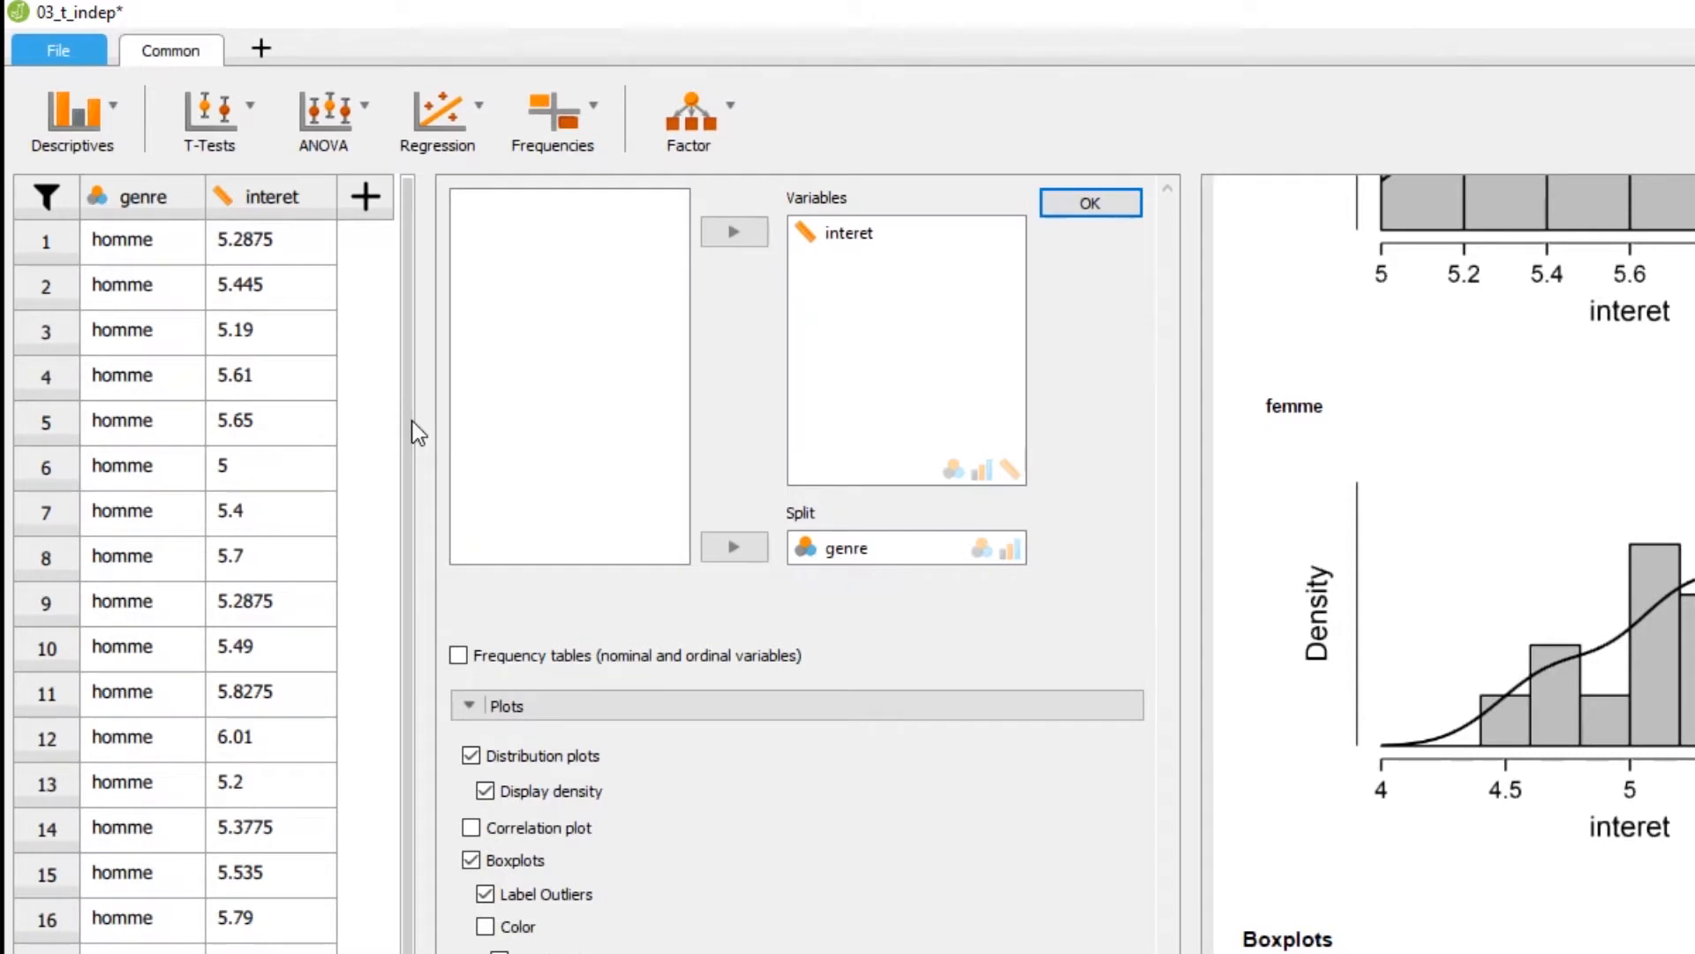
Set up an Independent Samples T-Test with interet as dependent variable and genre as grouping variable
click(209, 124)
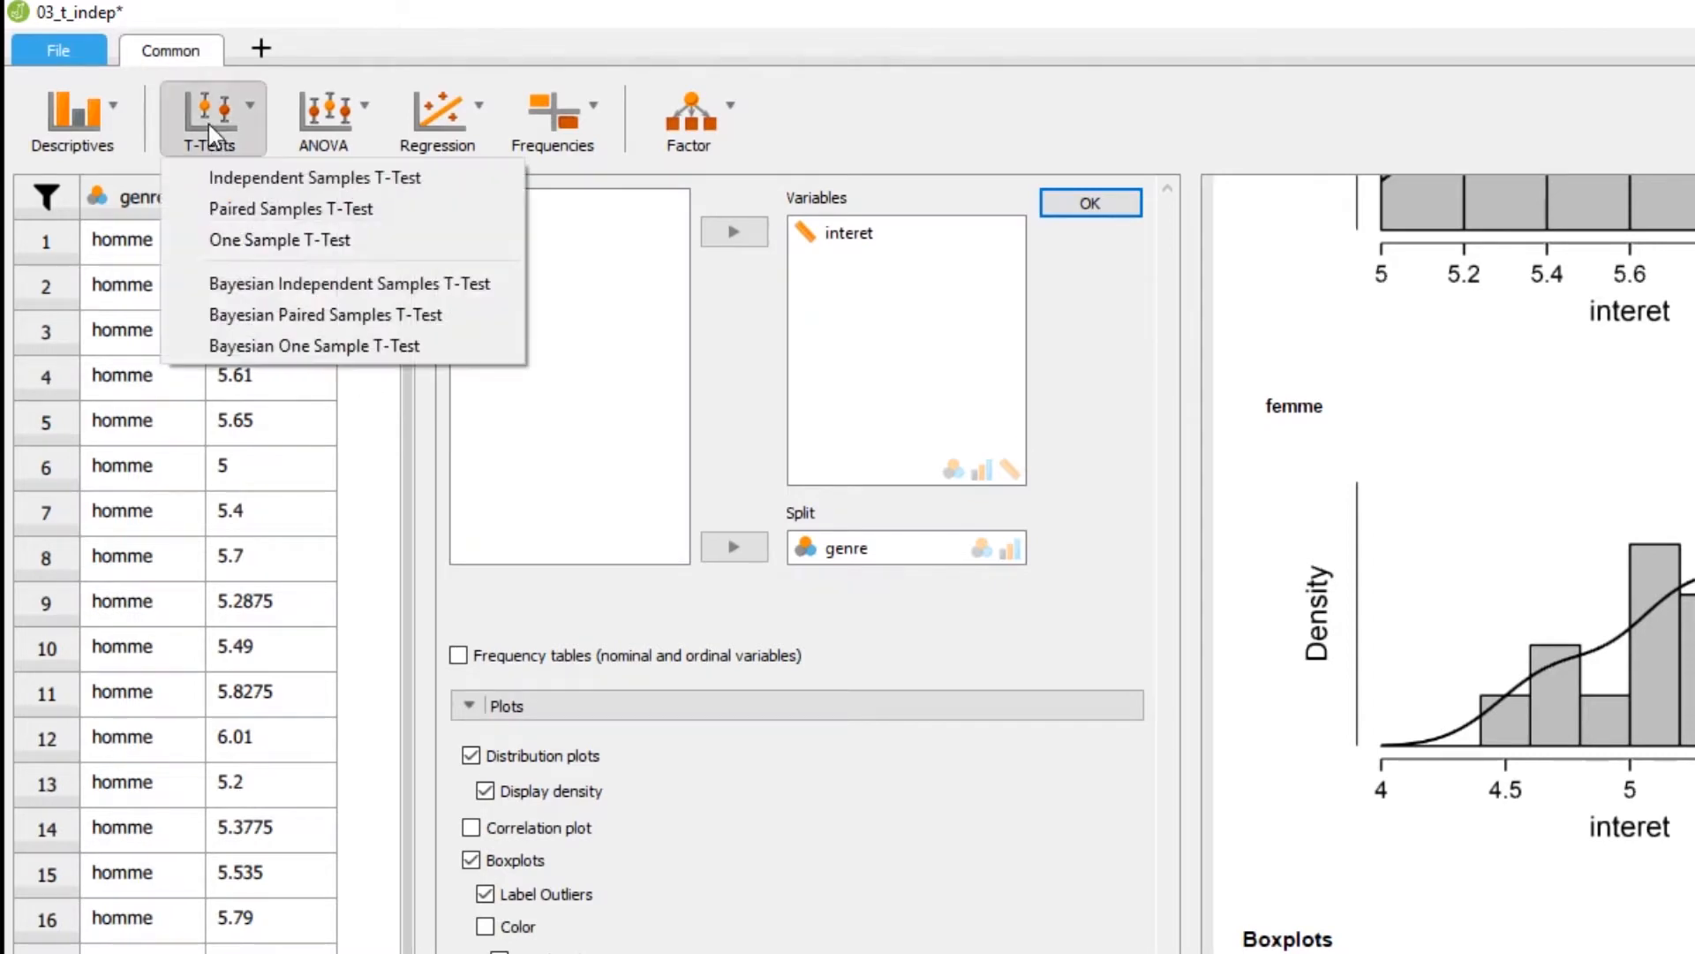
click(225, 178)
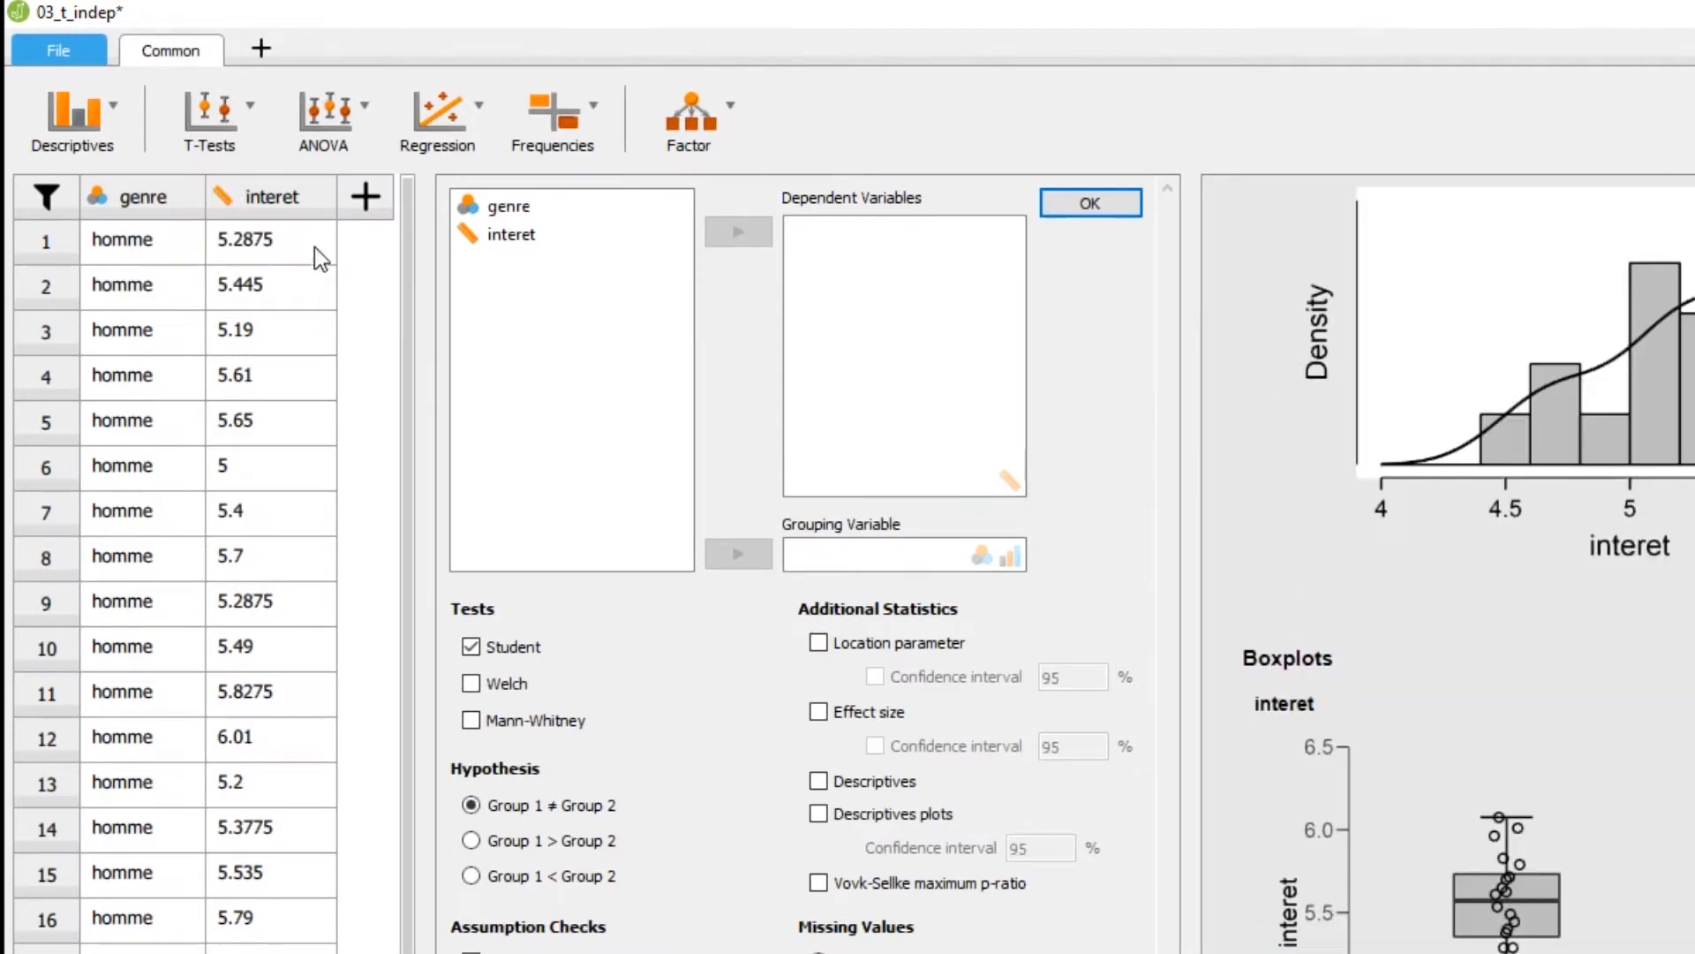
drag(415, 309, 45, 329)
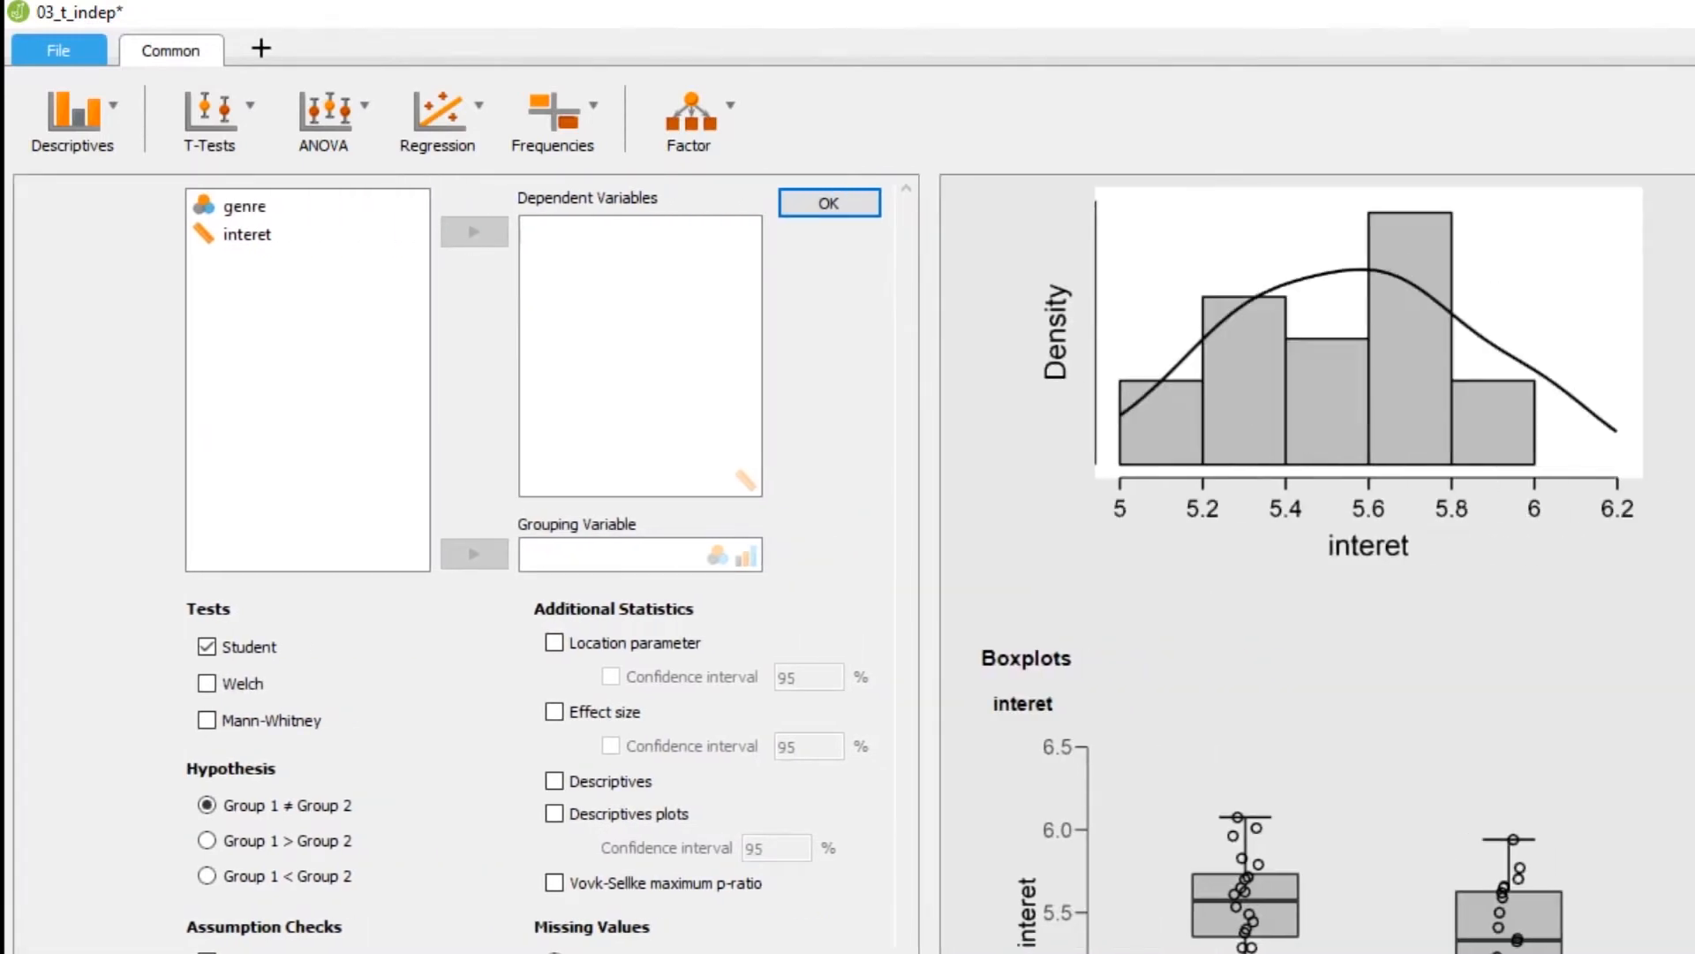
click(238, 235)
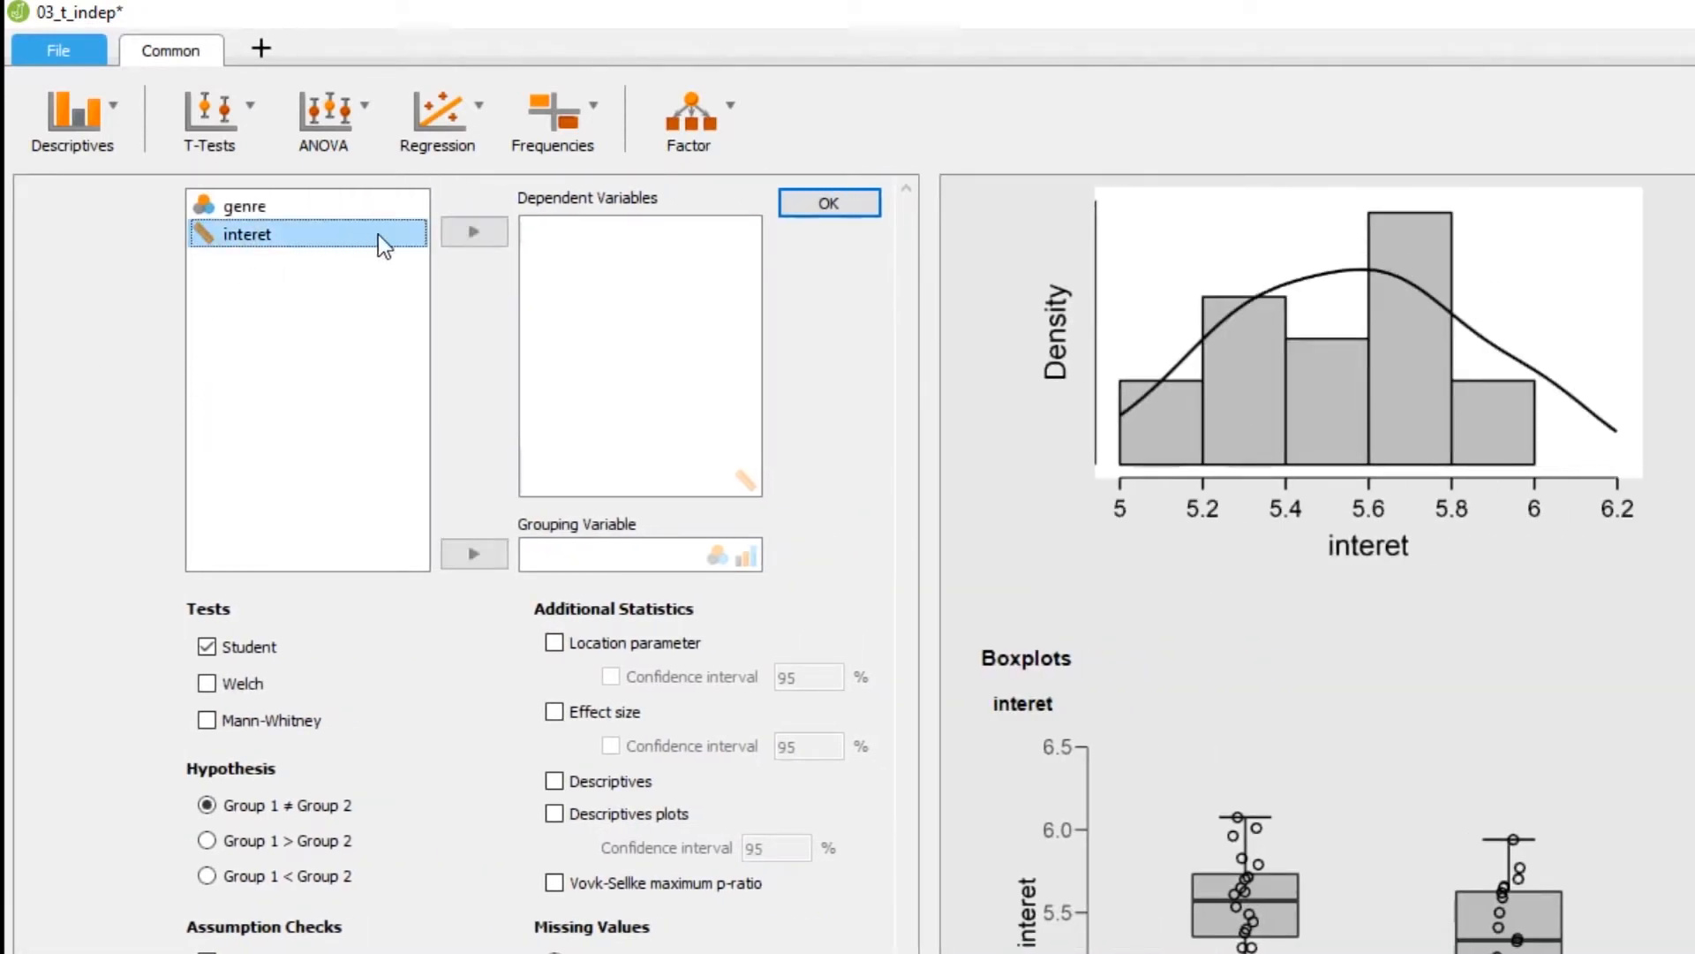
click(484, 233)
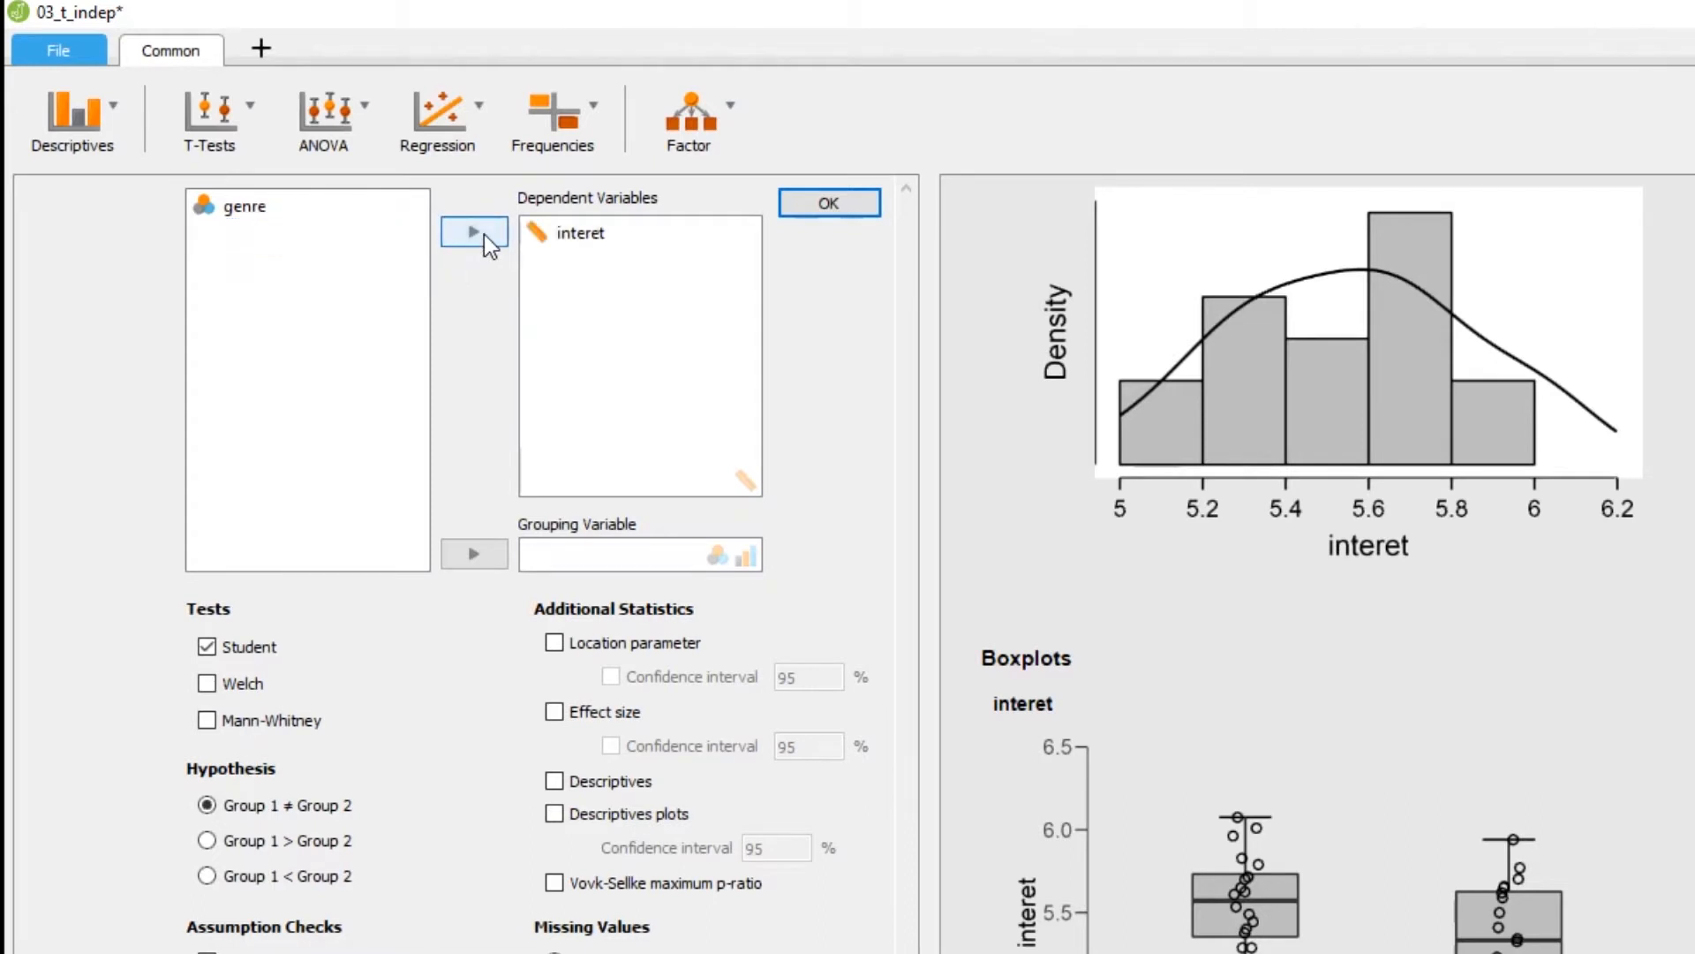
click(252, 203)
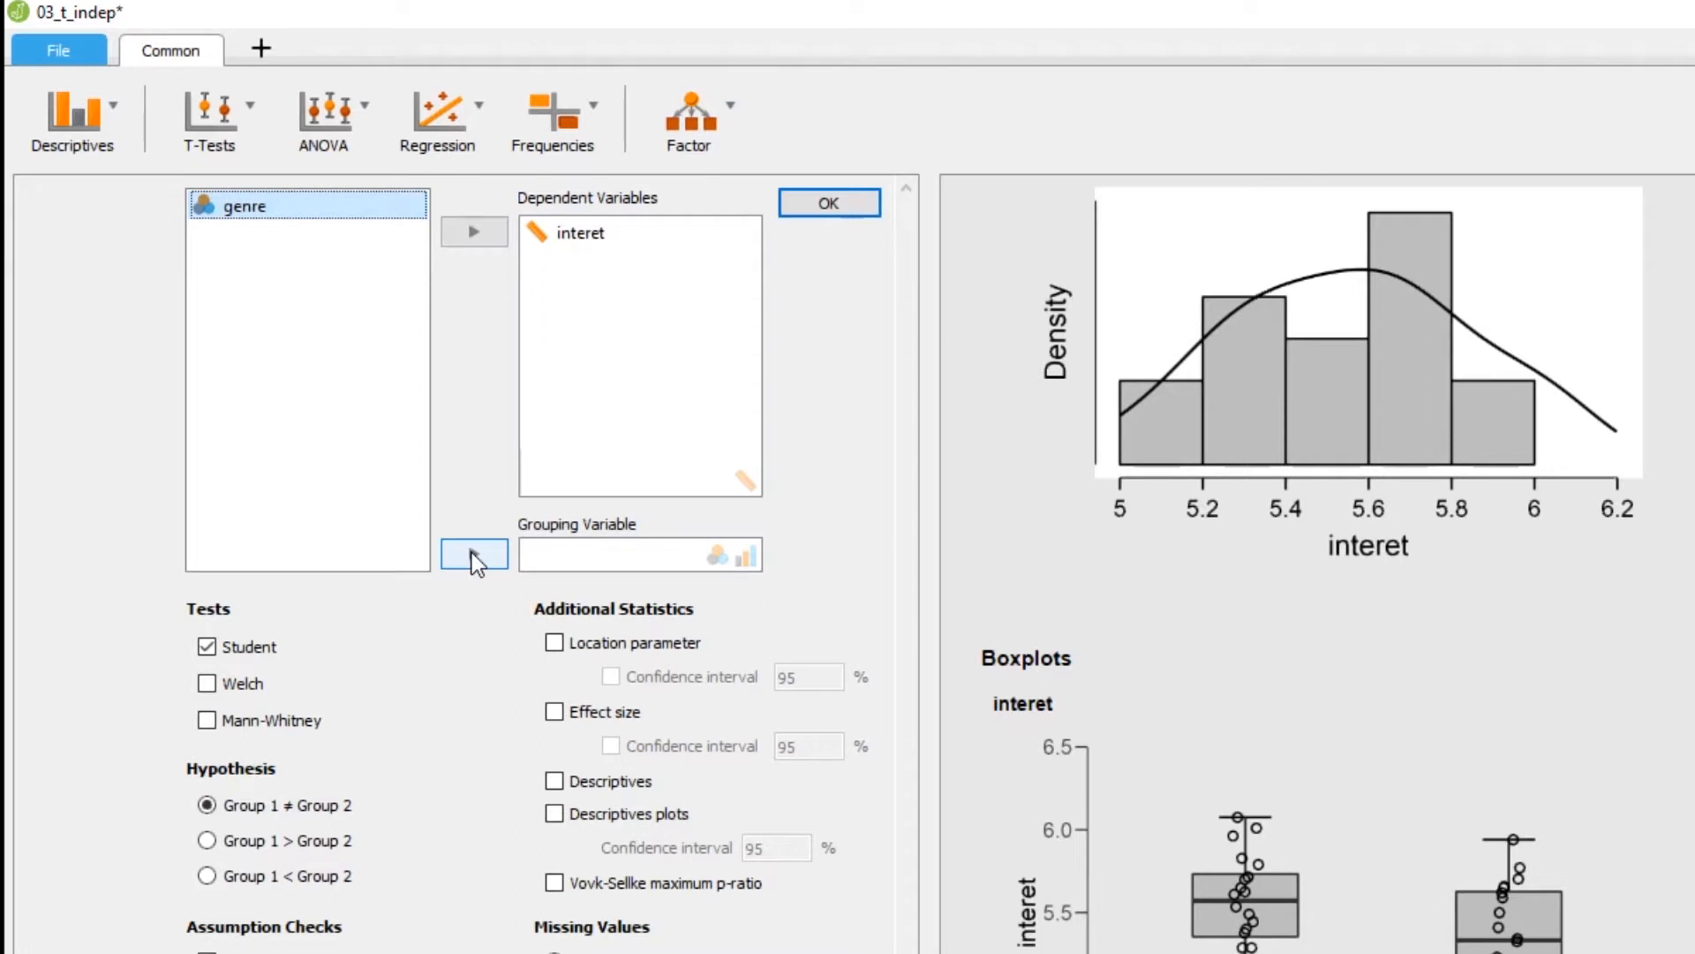
click(472, 553)
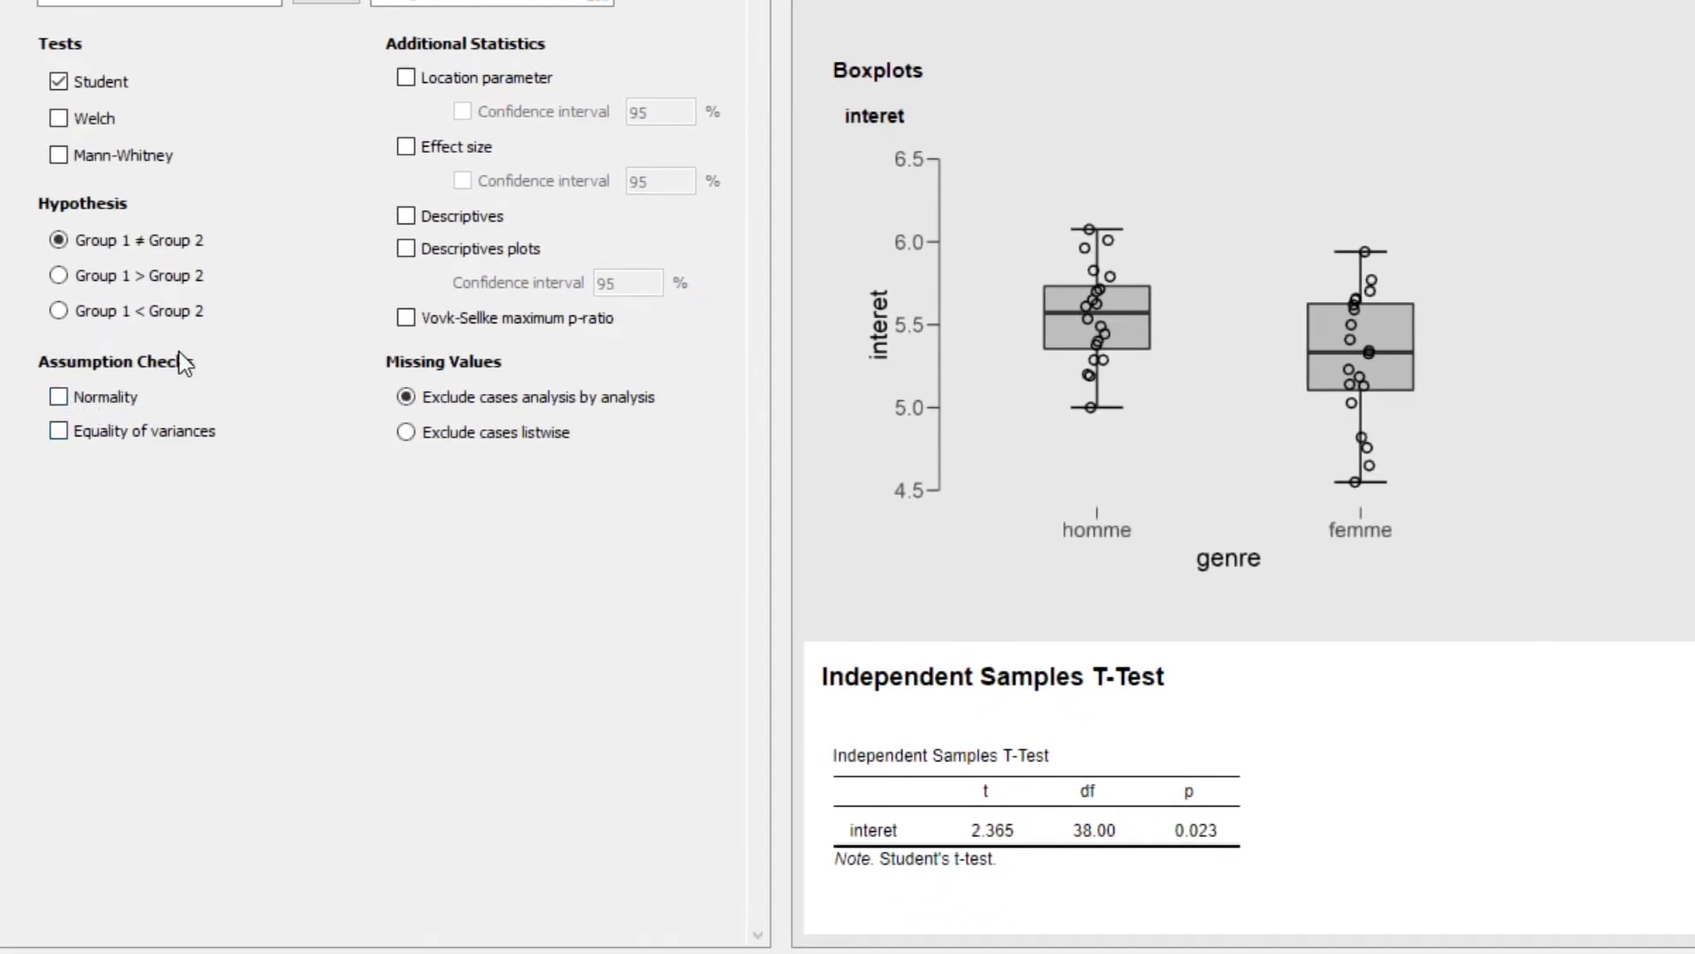
Enable the normality and equality of variances assumption checks for the t-test
click(61, 395)
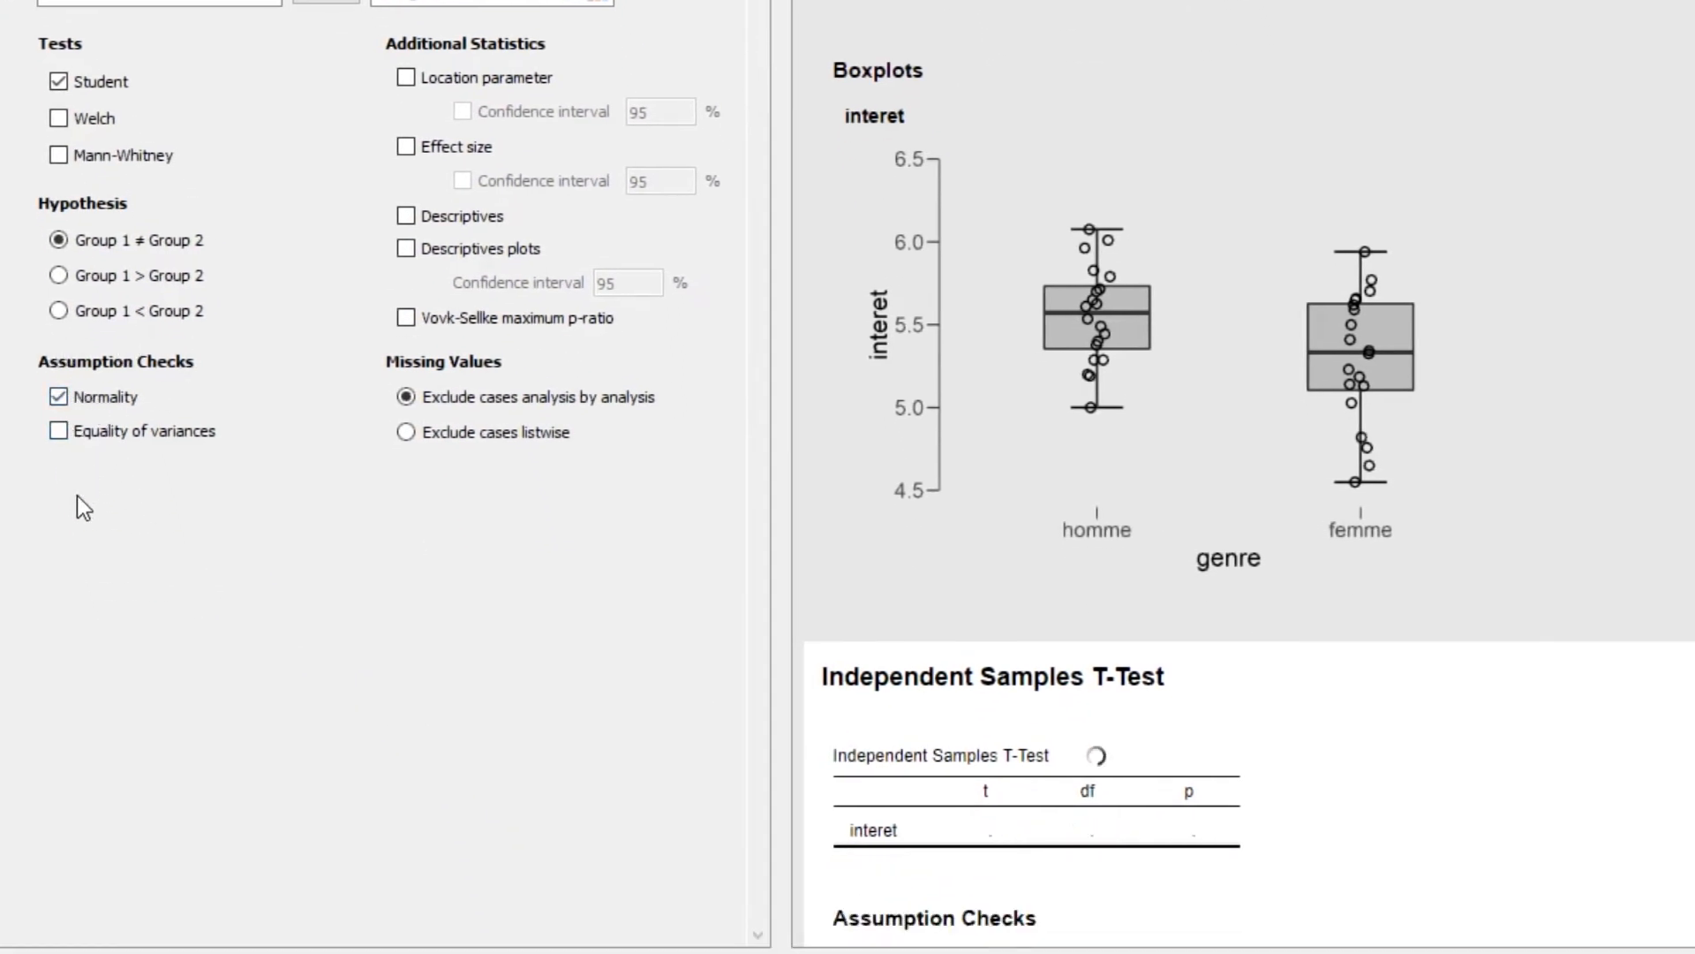
scroll(993, 521, down, 3)
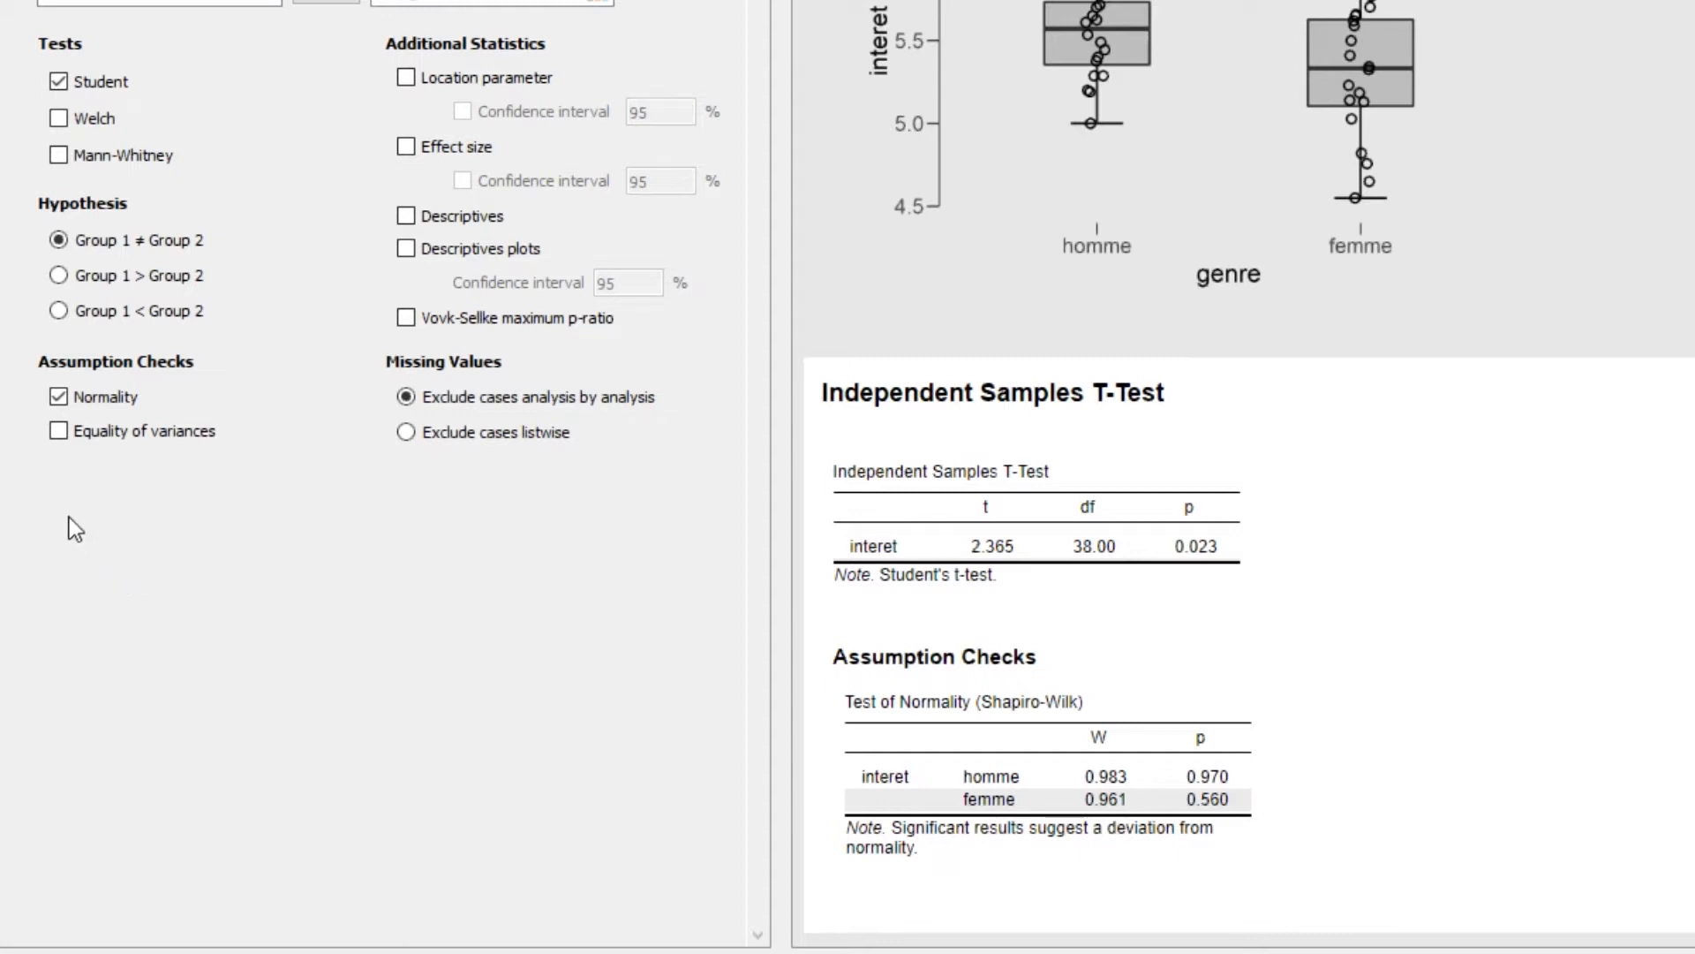
click(58, 431)
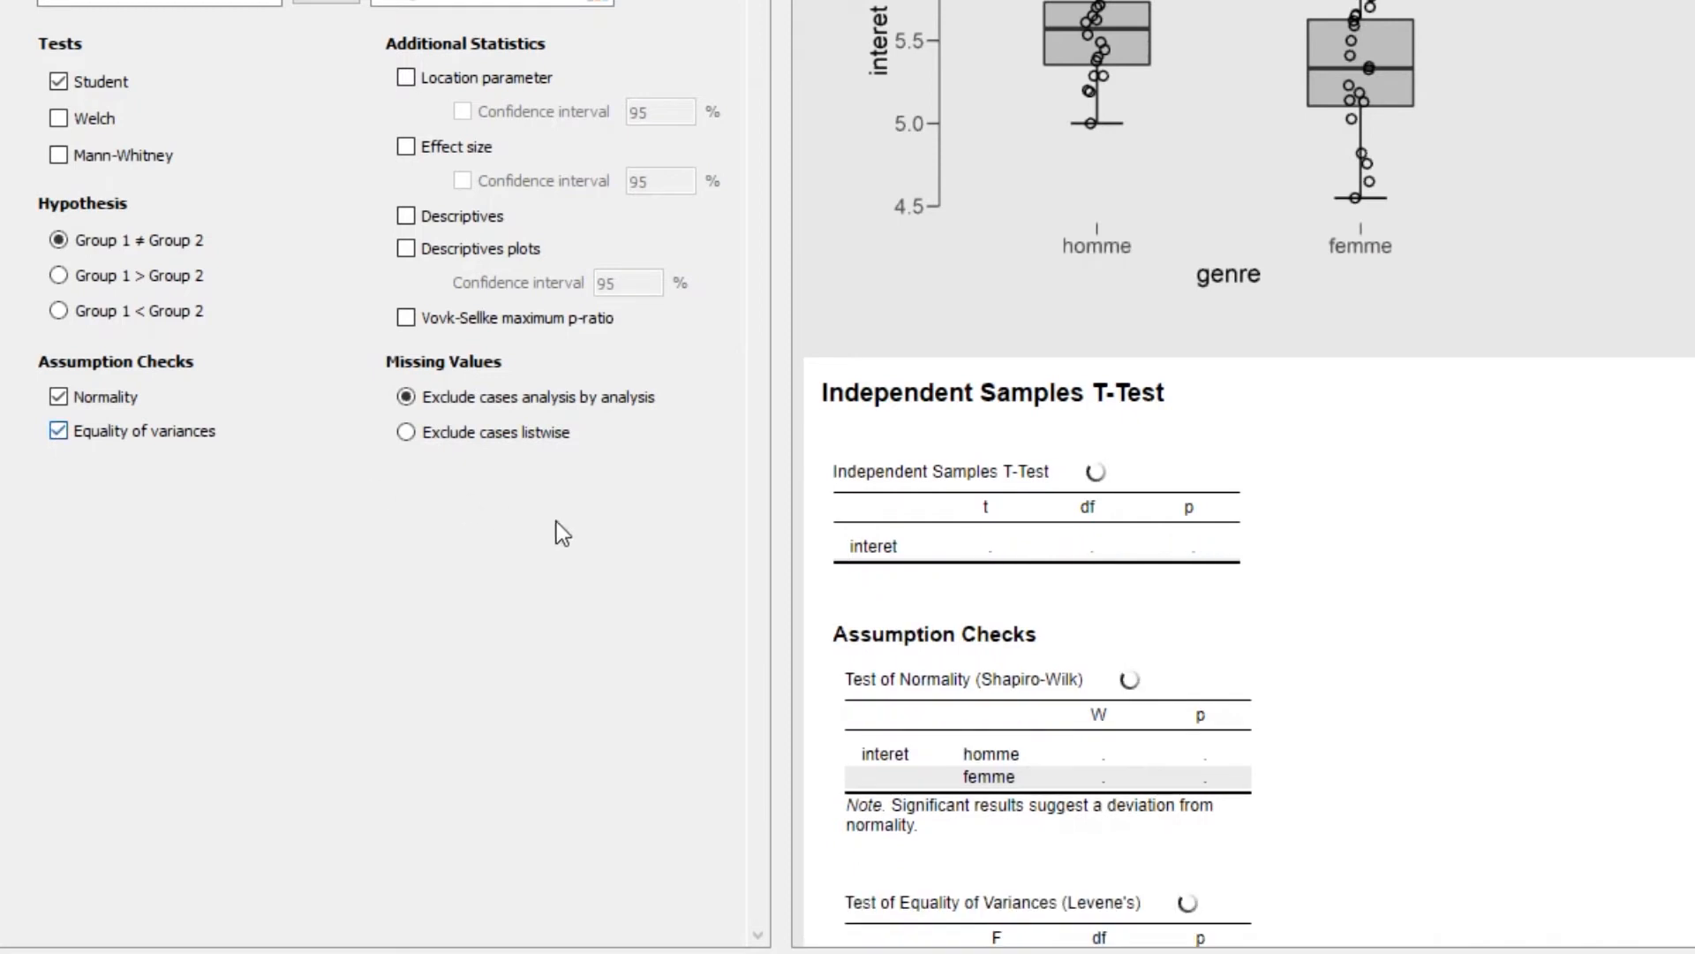
scroll(1158, 719, down, 2)
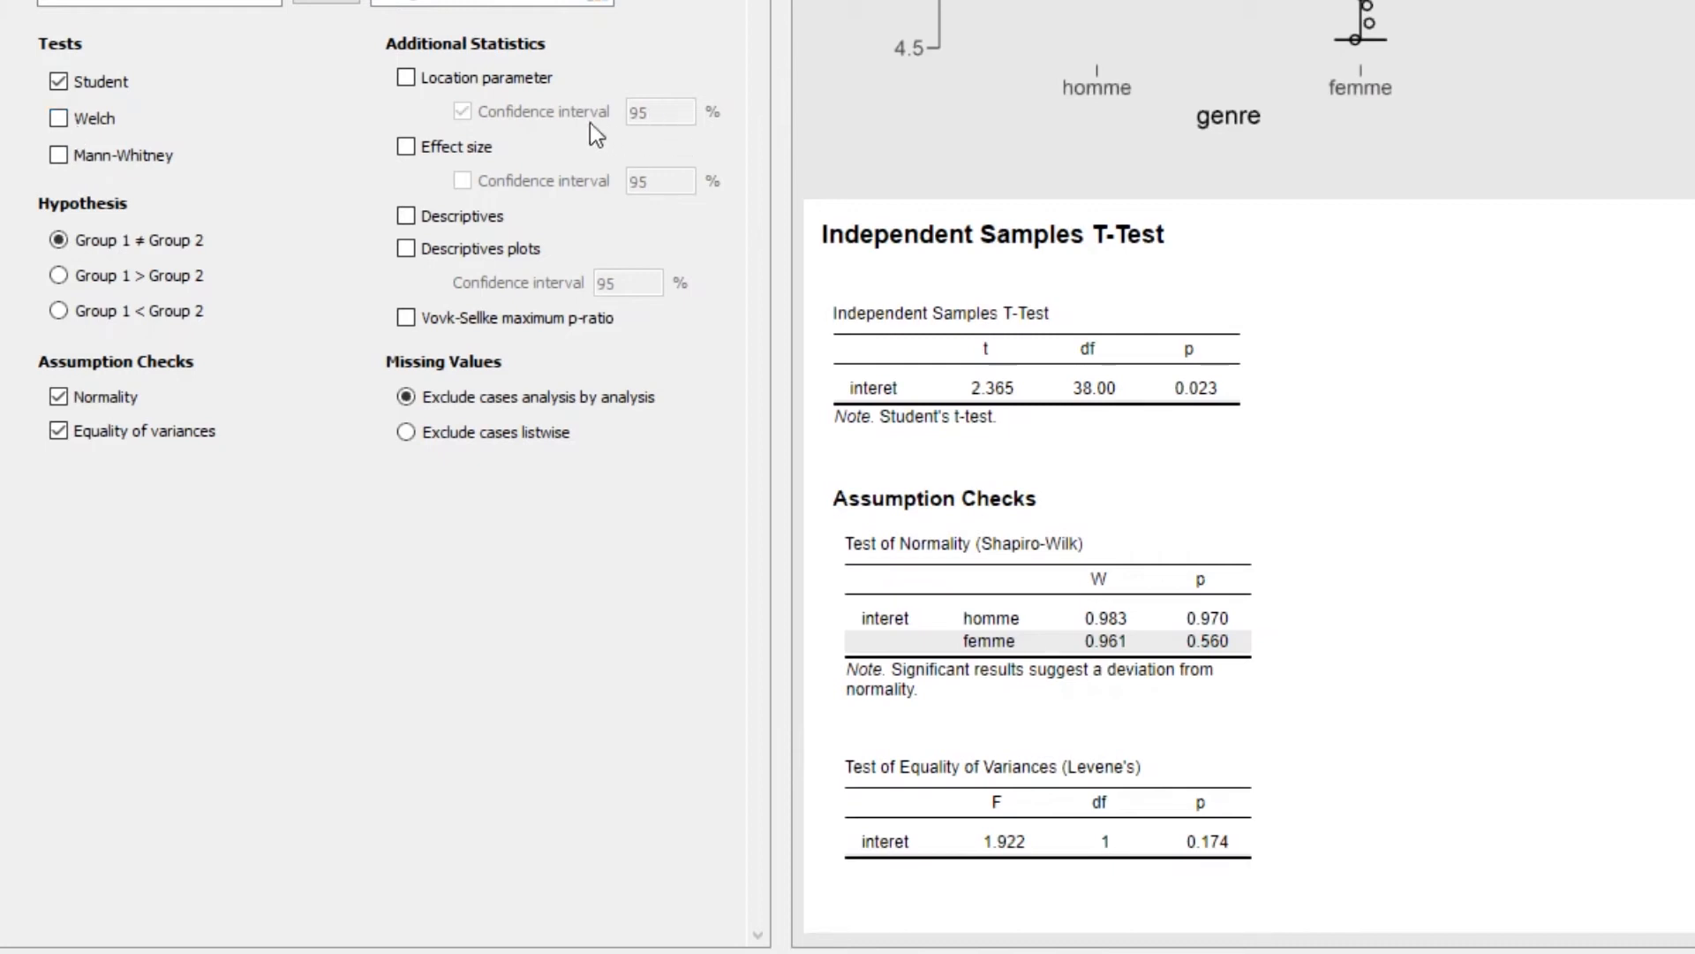
Add the location parameter and effect size to the t-test, both with 95% confidence intervals
click(406, 79)
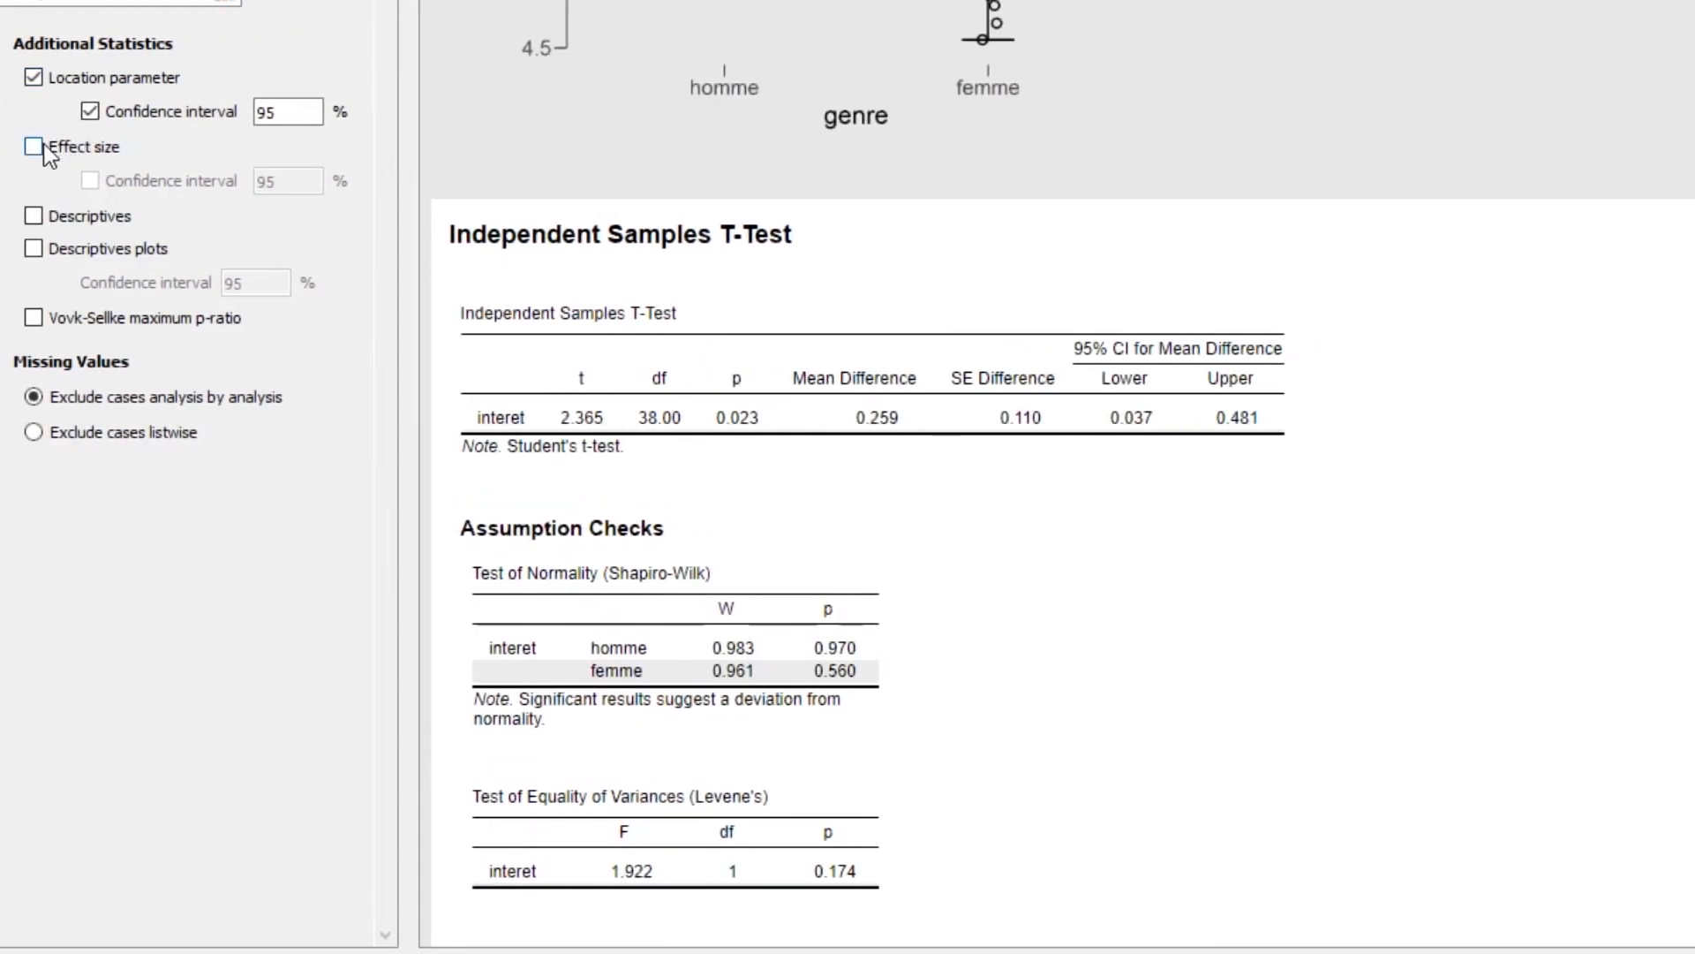
click(34, 146)
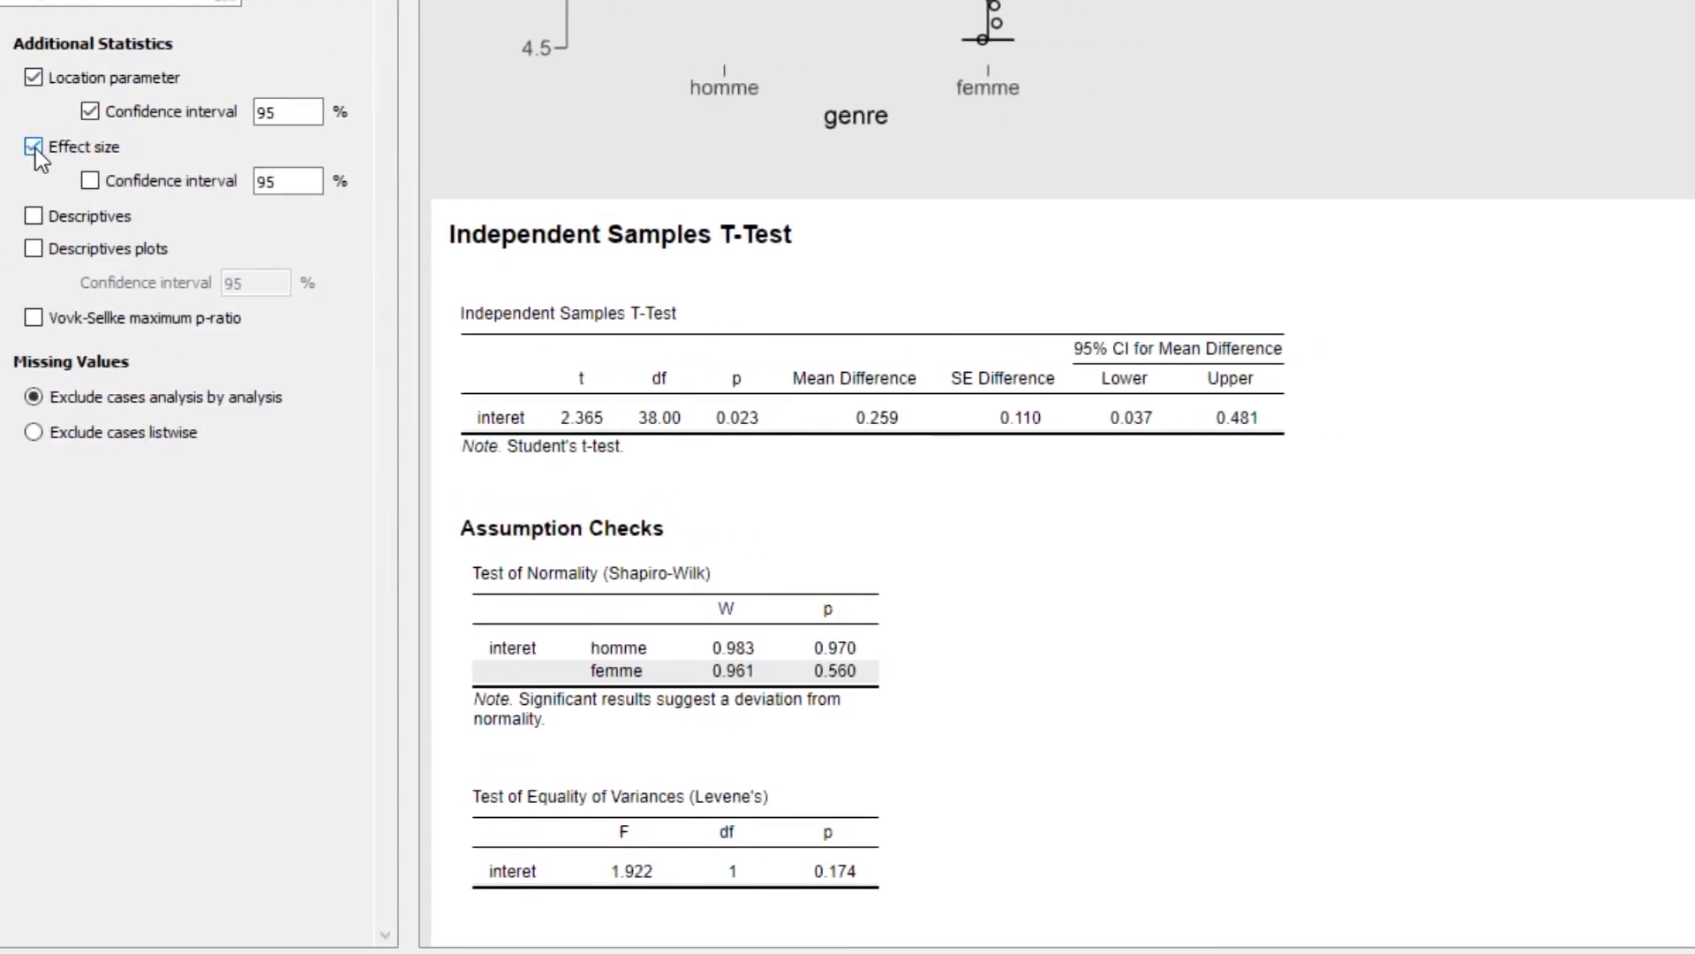
click(92, 181)
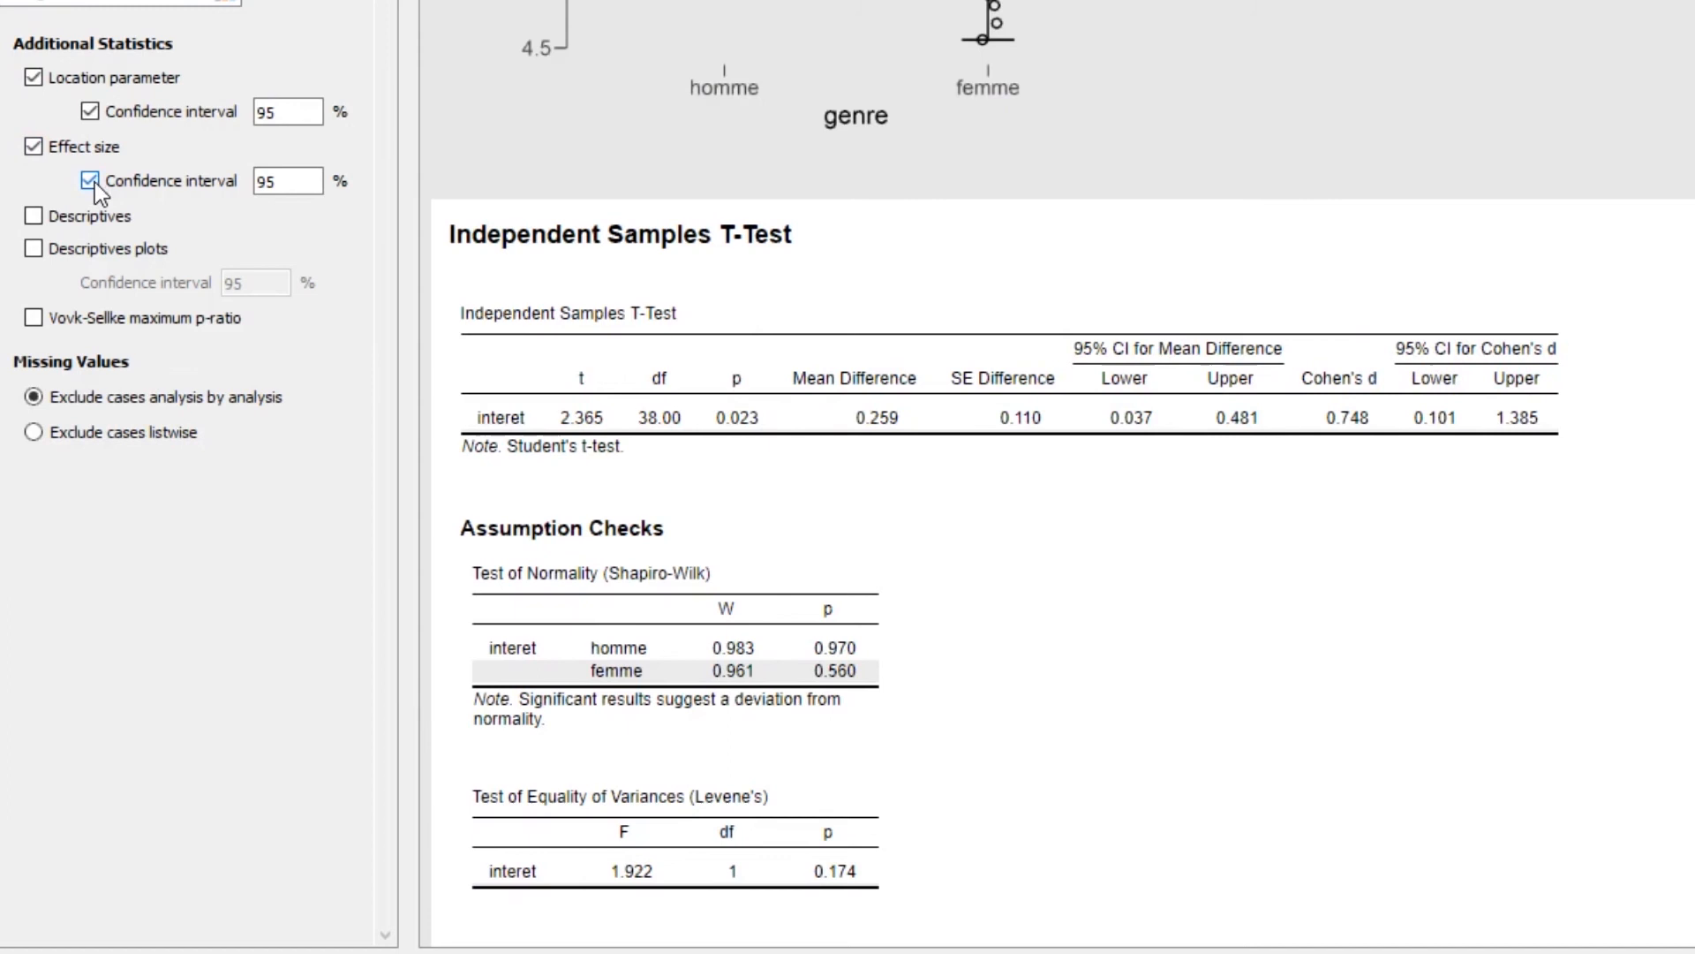
Add the group descriptives table and descriptives plots to the t-test, and review the resulting output
click(39, 222)
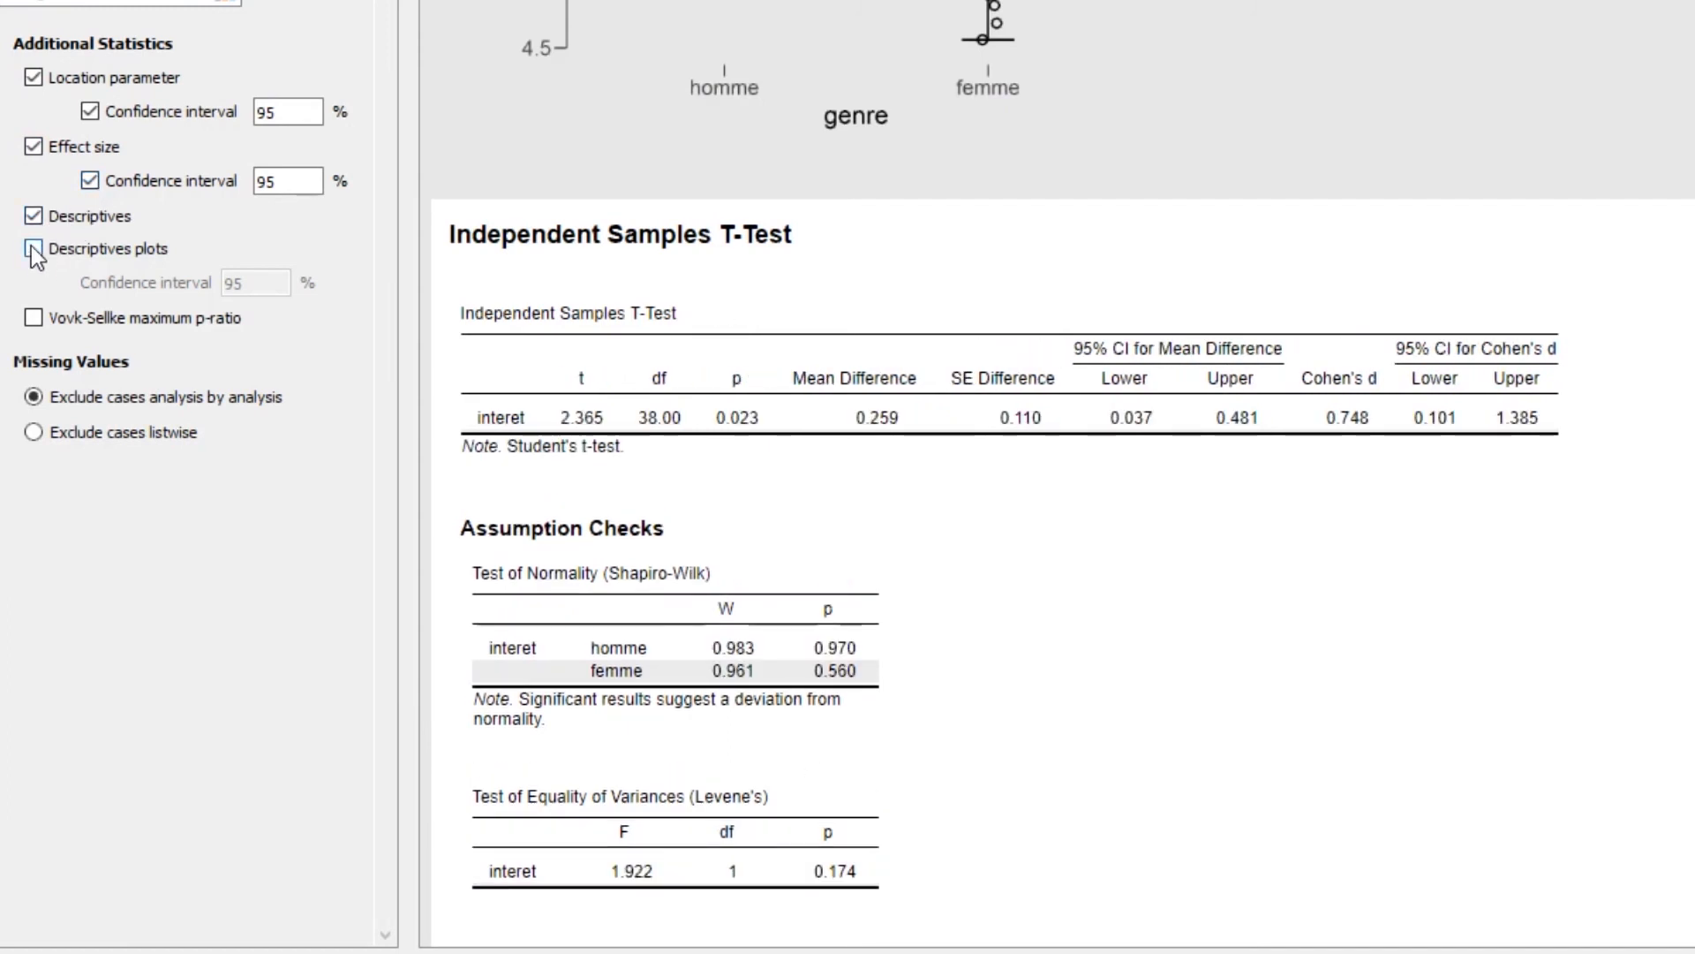
click(30, 245)
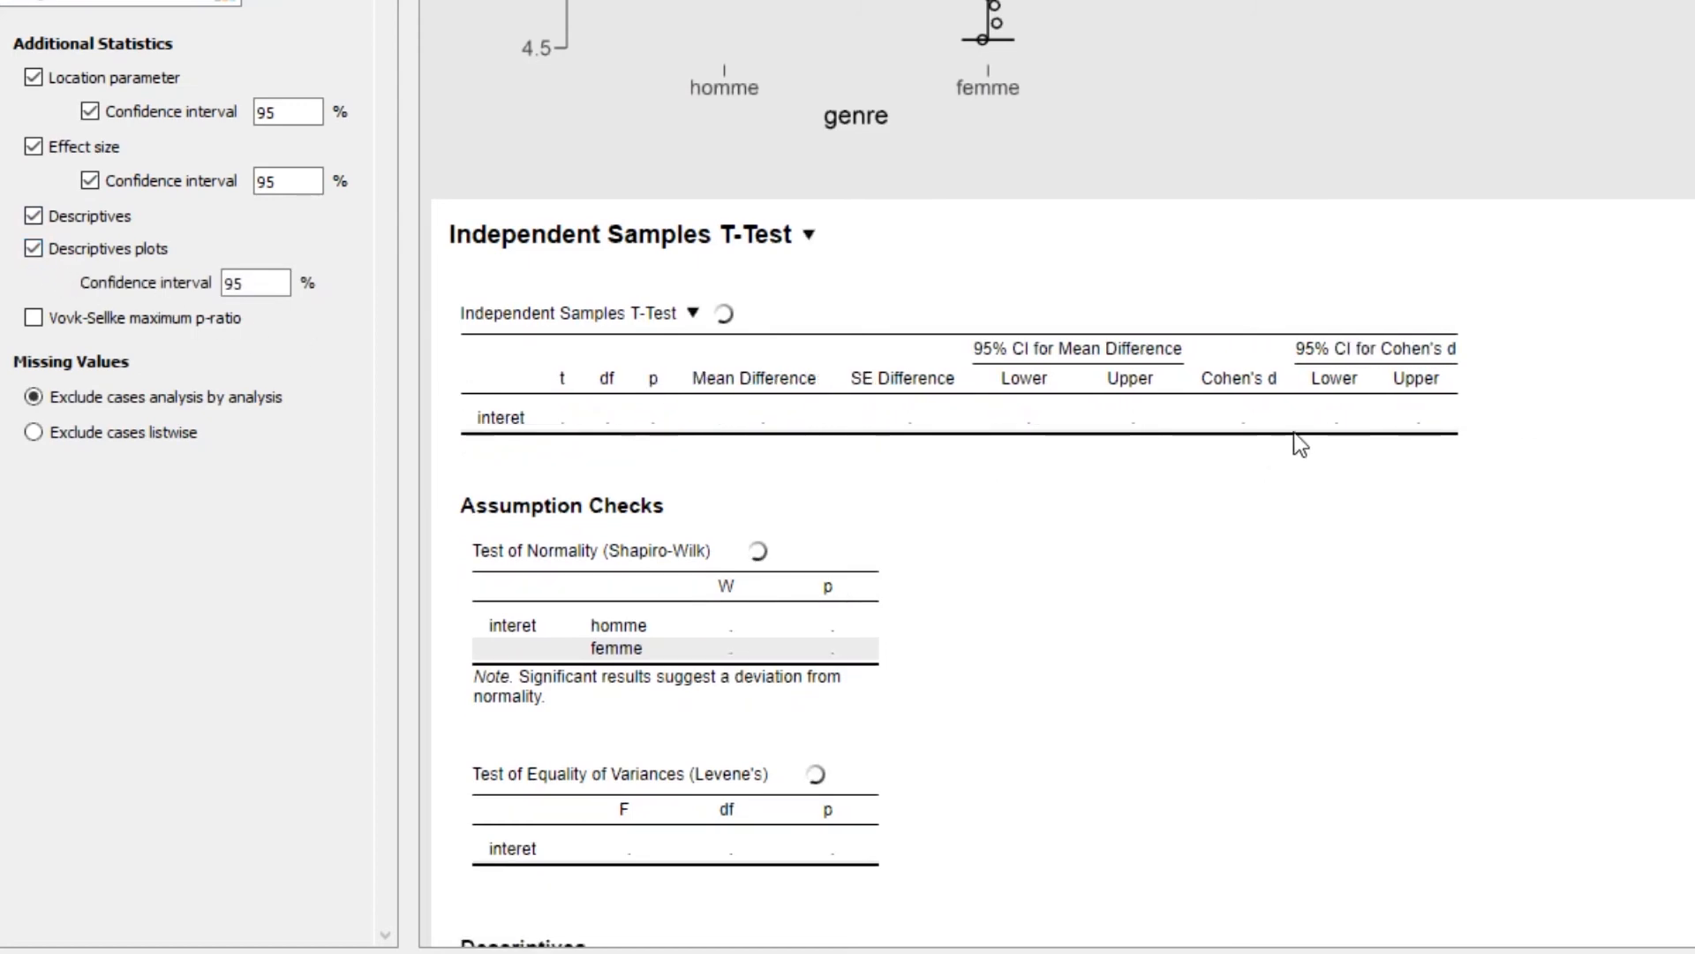
scroll(1295, 432, down, 6)
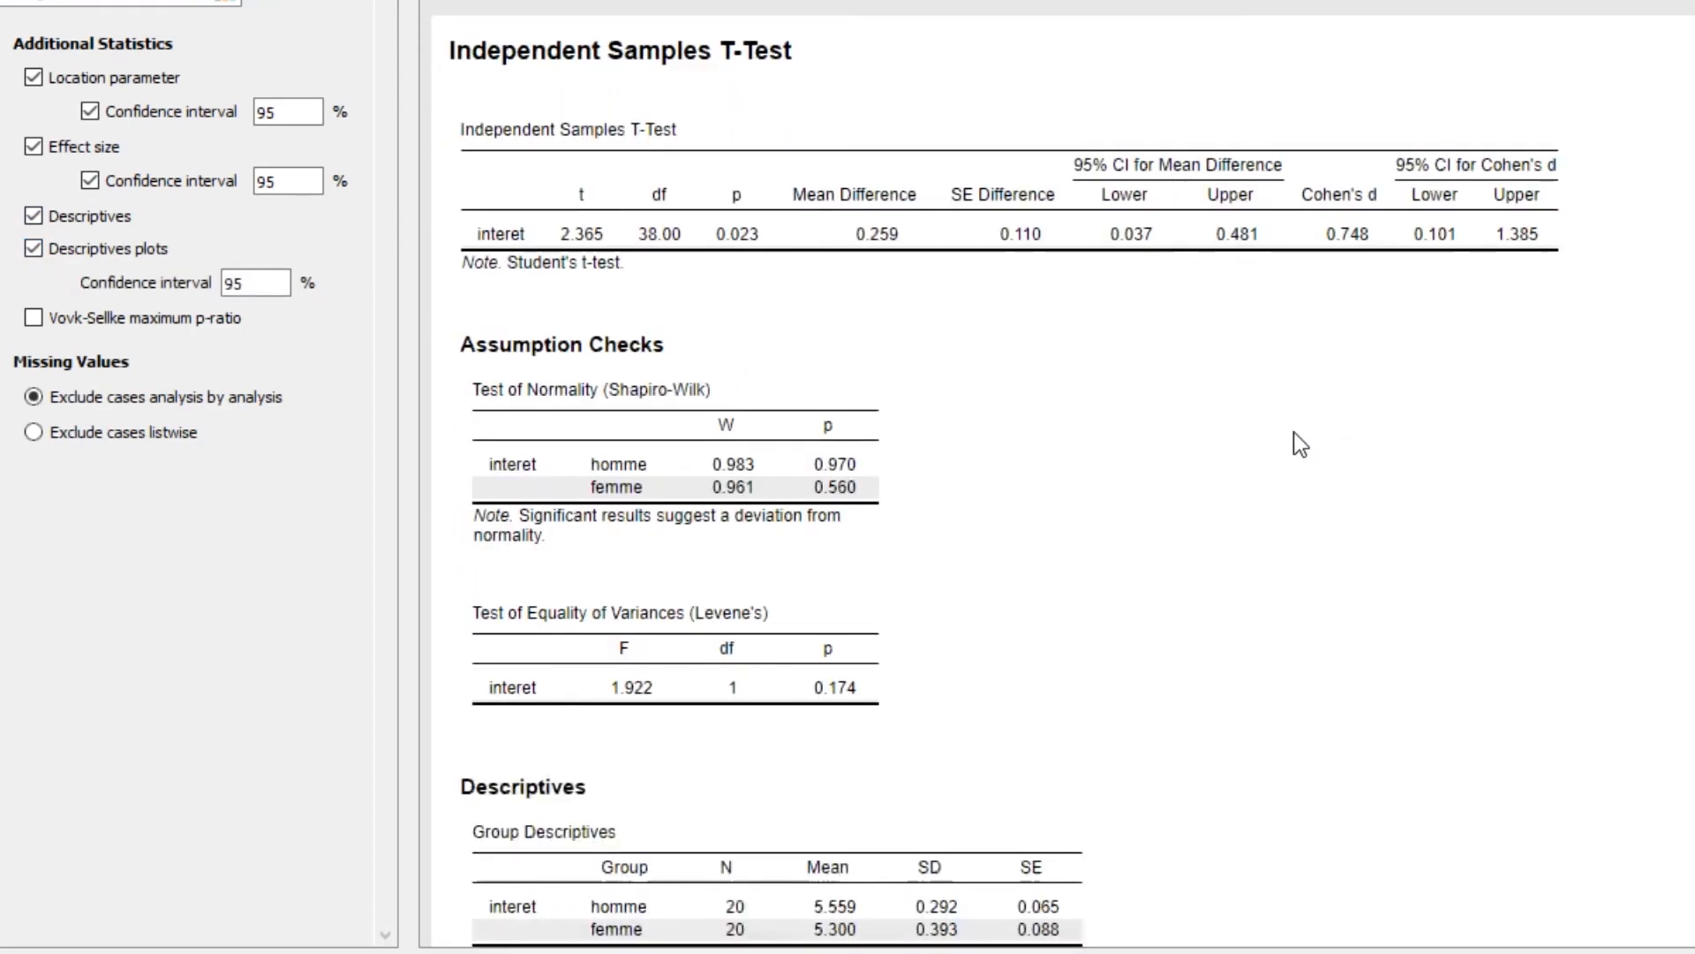
scroll(1294, 432, down, 3)
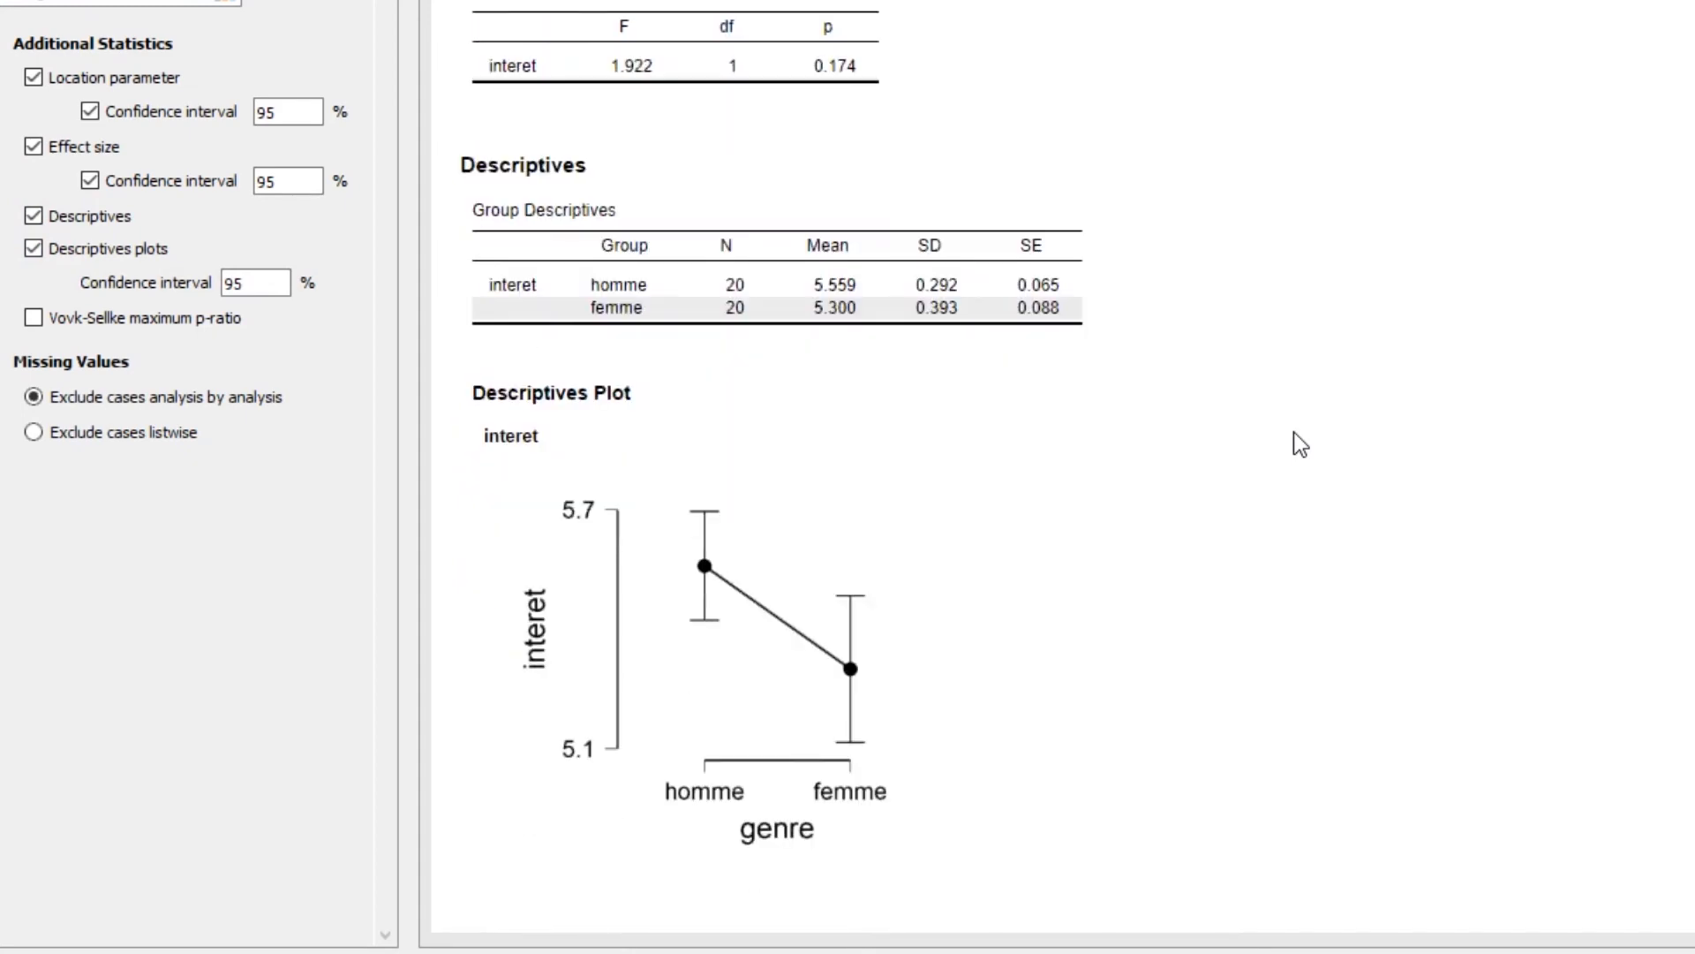
scroll(1294, 432, up, 2)
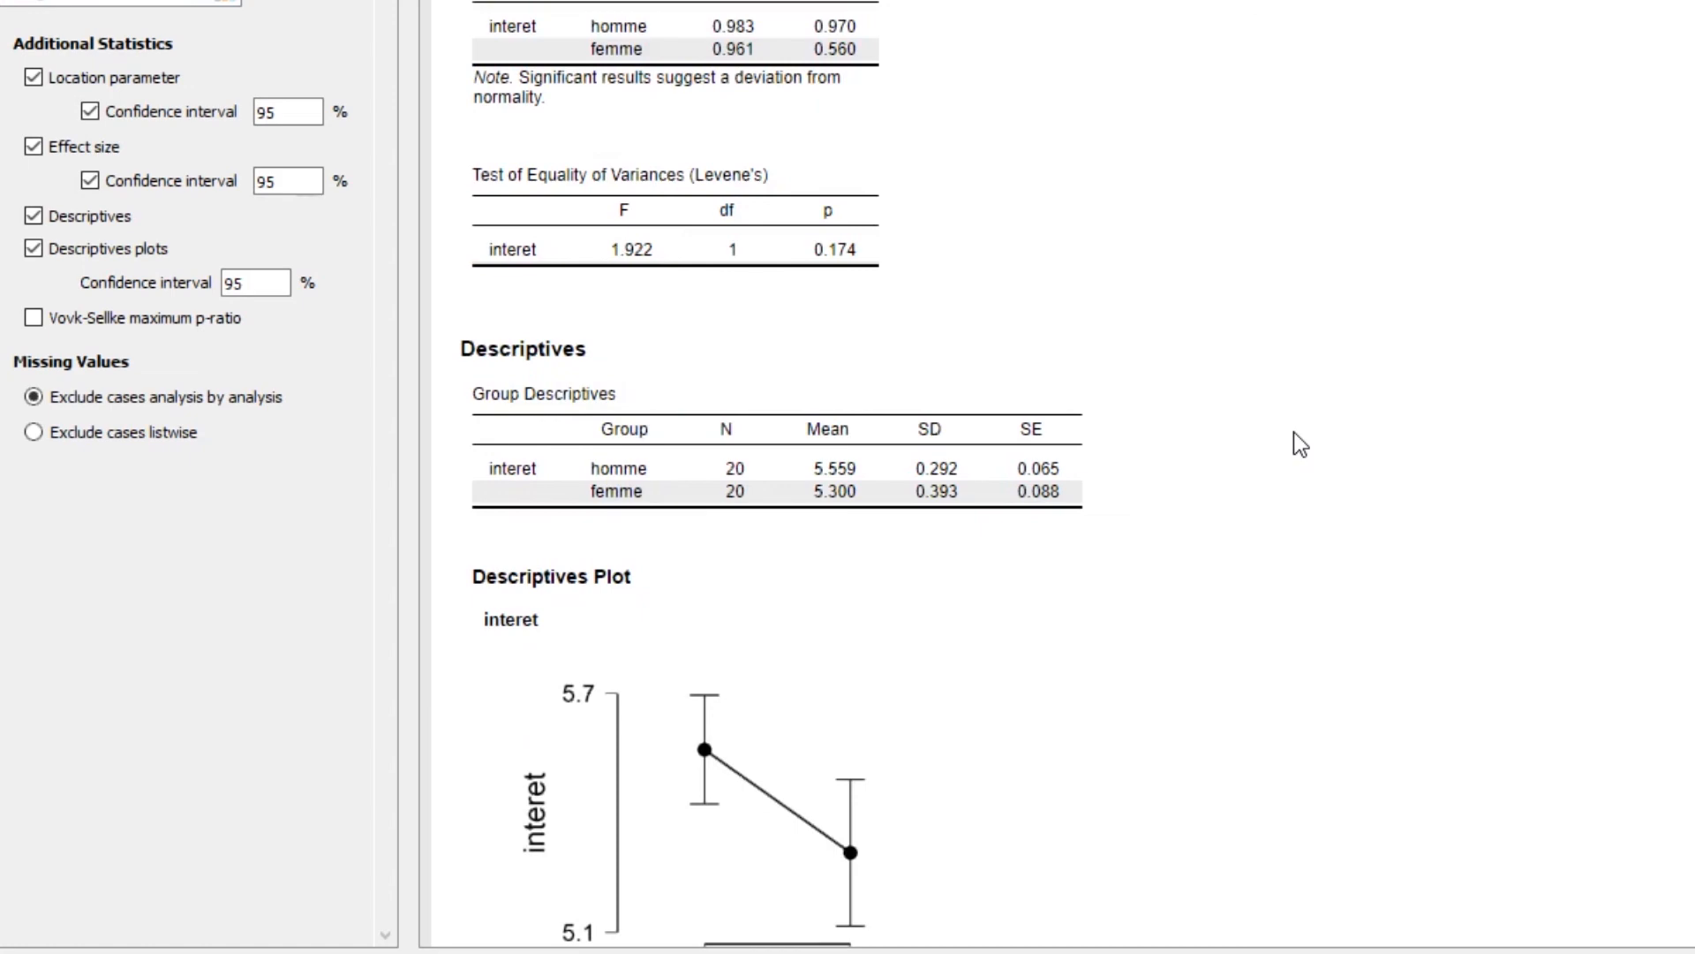
scroll(1294, 432, down, 1)
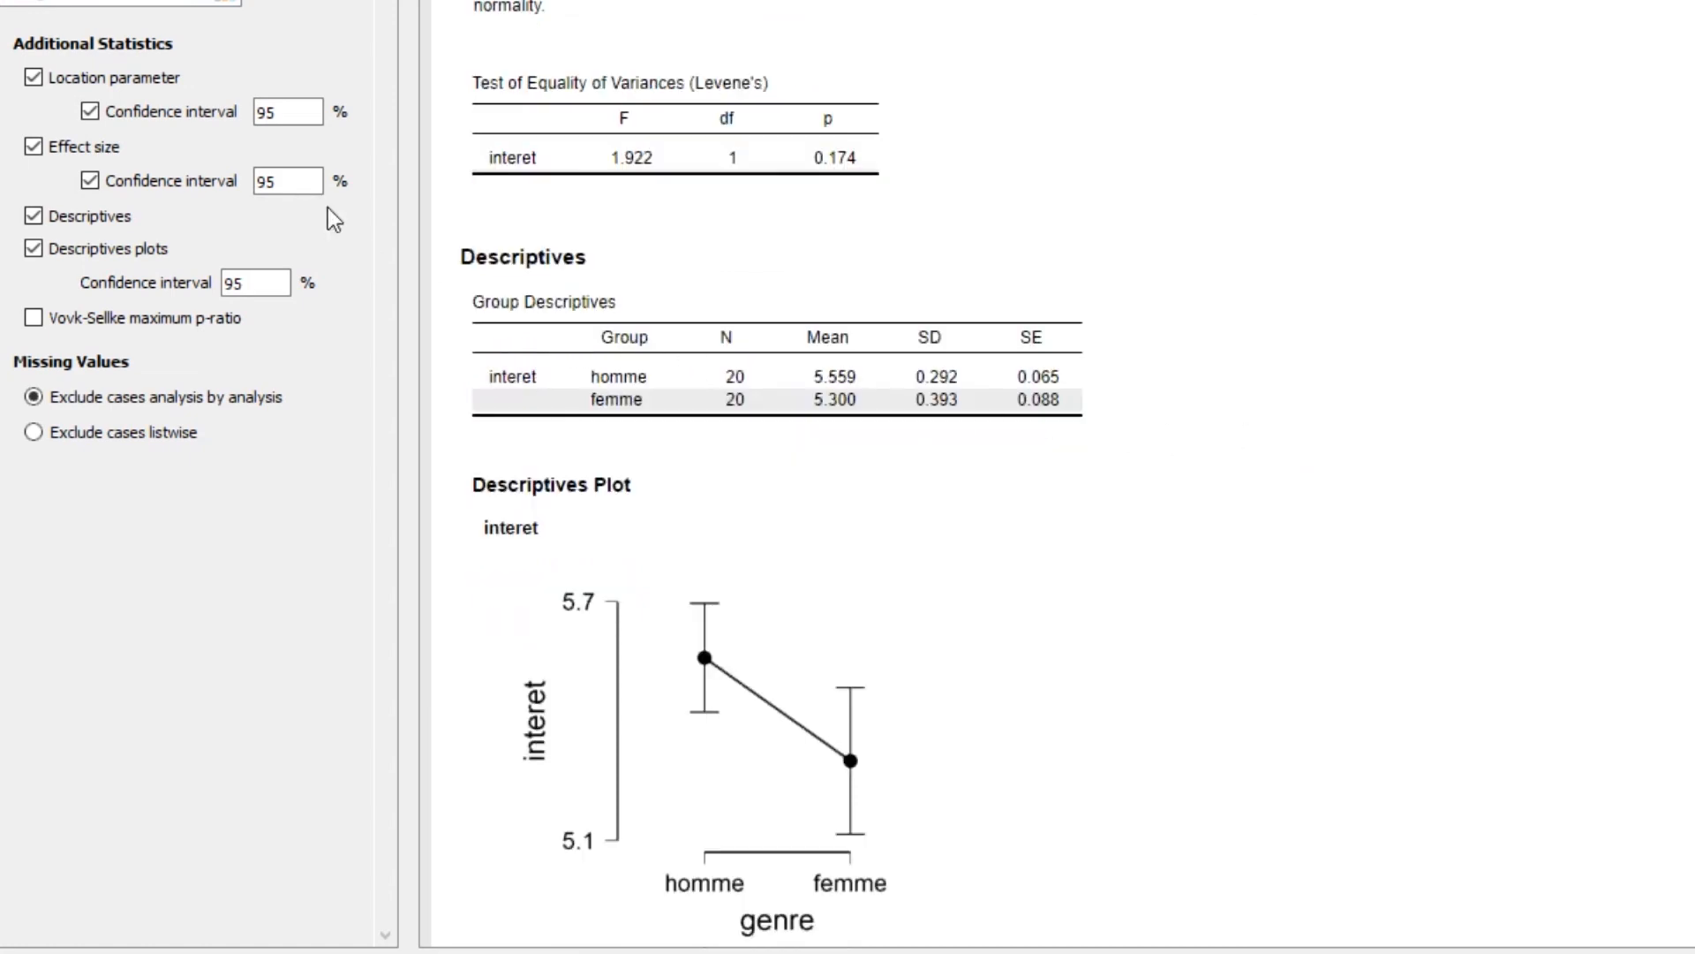